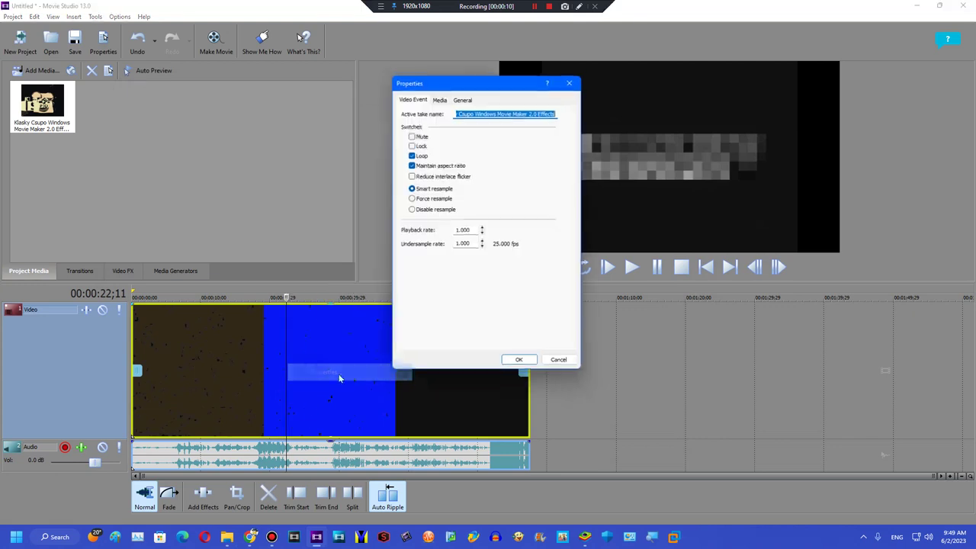
Step: Set the project's video properties to 640 x 360 with a 25.000 (PAL) frame rate
left_click(569, 361)
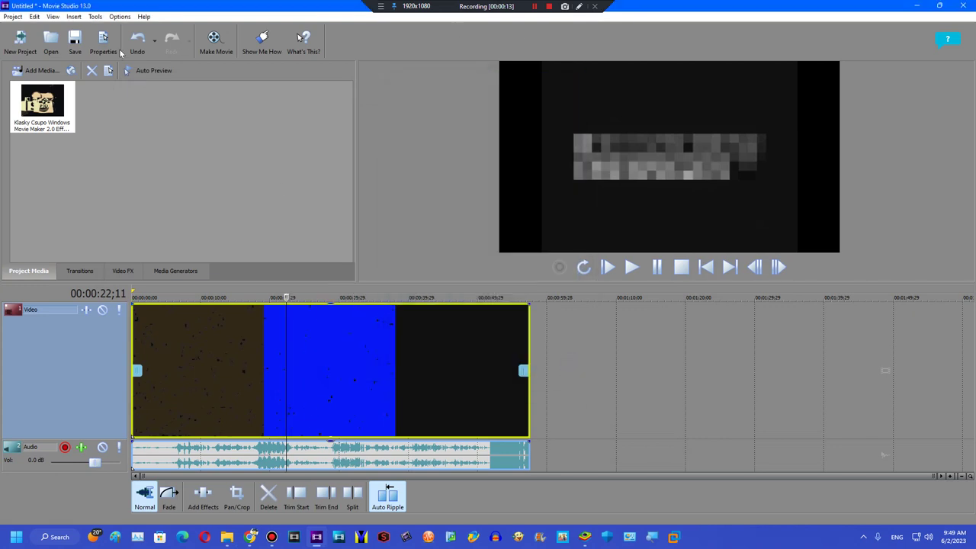
left_click(106, 44)
left_click(482, 151)
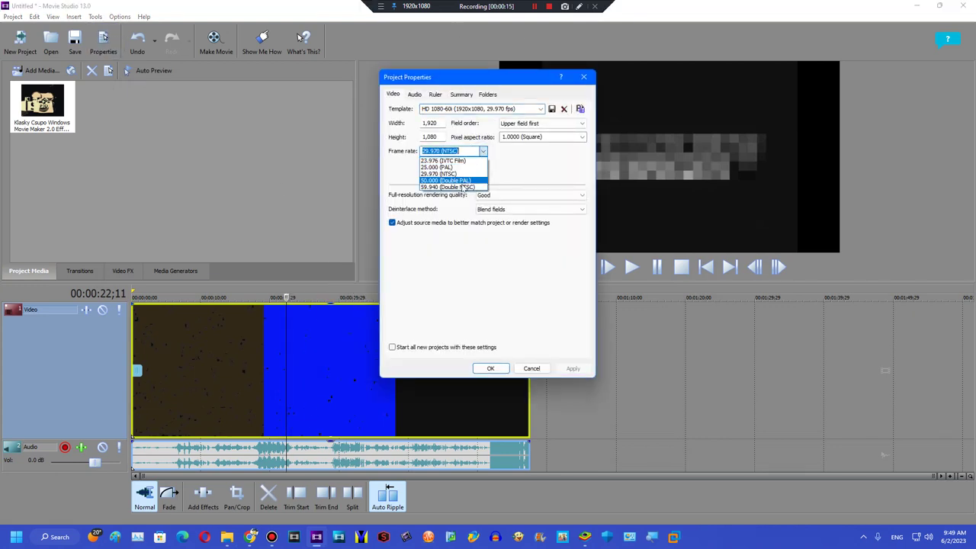
left_click(441, 167)
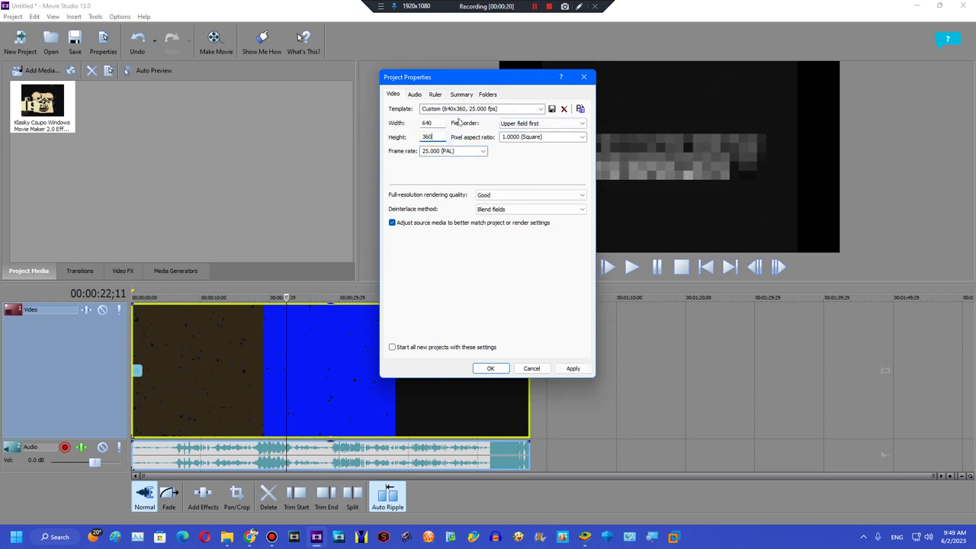
key("Return")
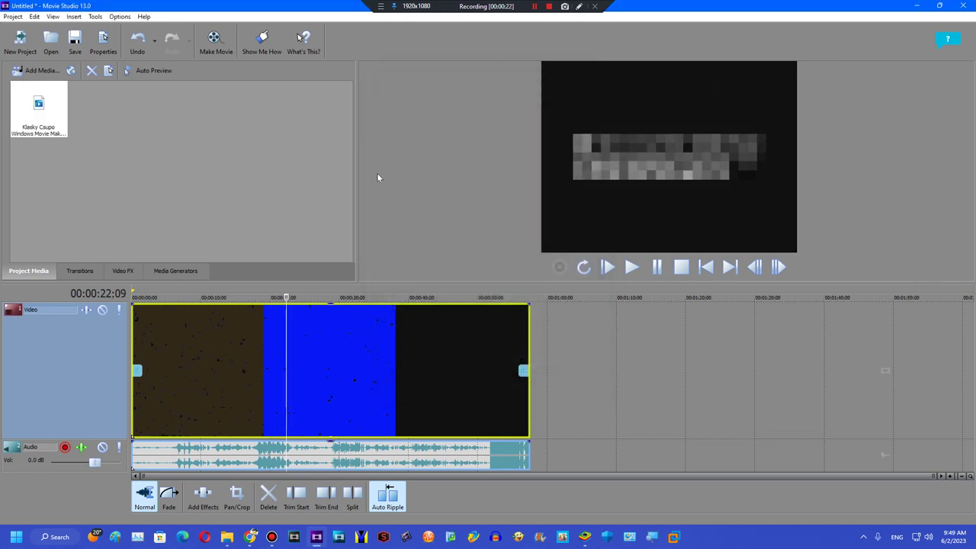
Step: Add the ExpressFX Delay and élastique Timestretch effects to the audio event's effect chain
left_click(284, 451)
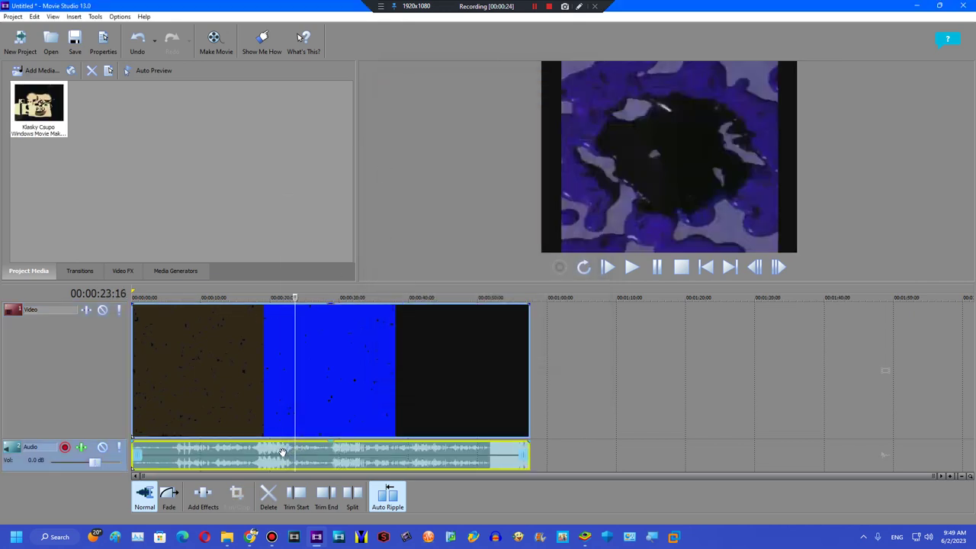
right_click(284, 453)
left_click(312, 264)
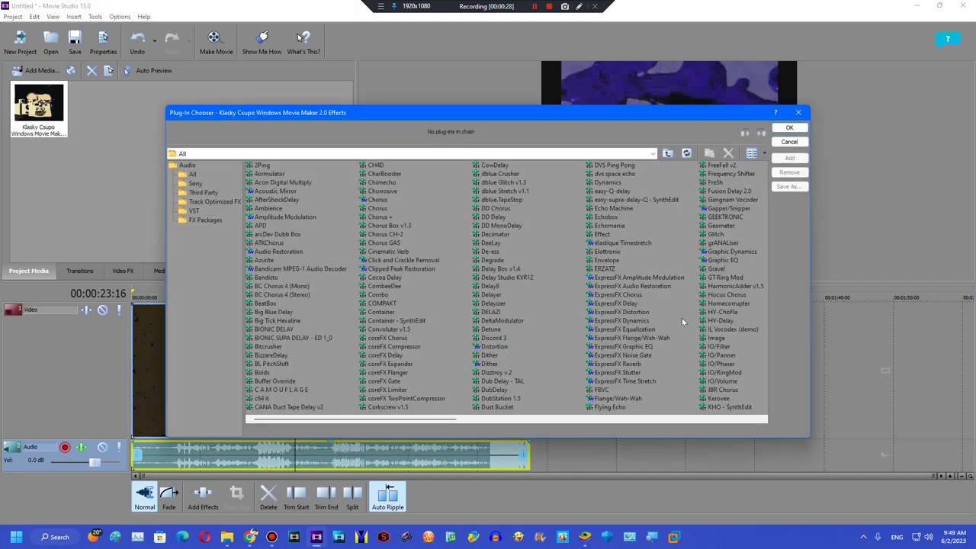
double_click(611, 303)
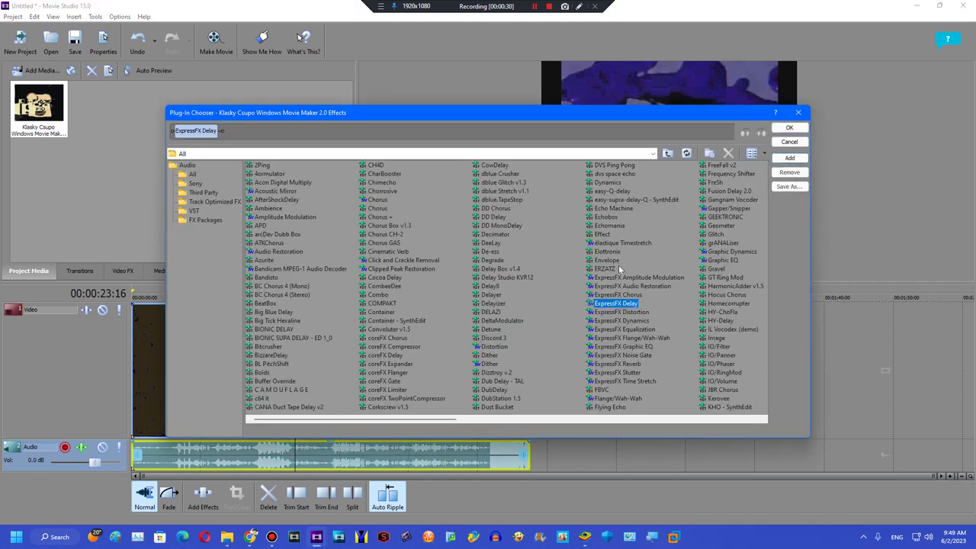
left_click(789, 127)
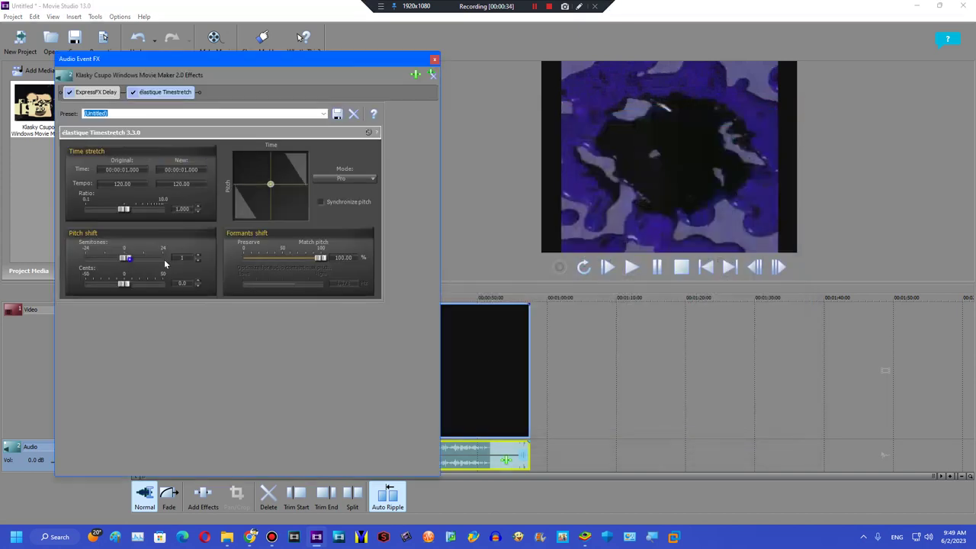
Step: Apply a preset to the audio event's ExpressFX Delay effect and close its effects window
left_click(110, 93)
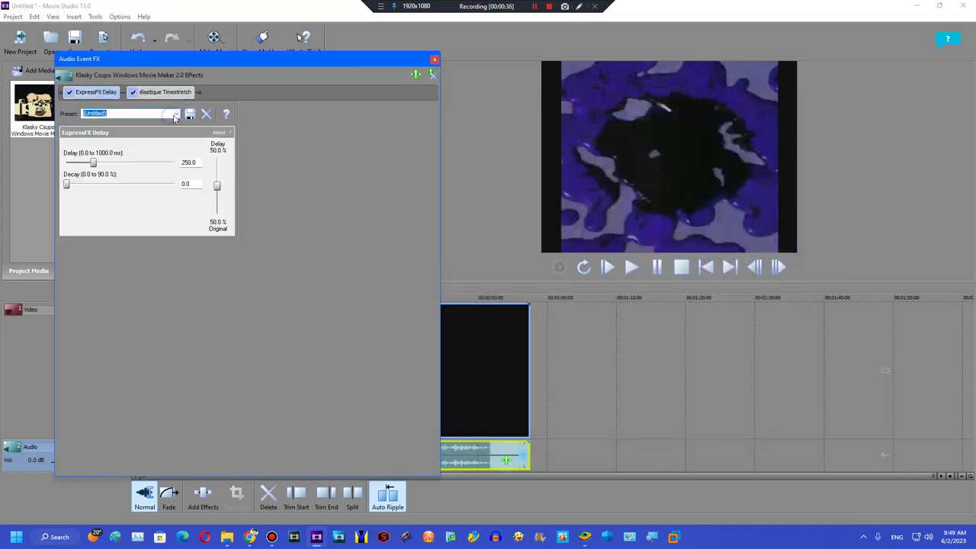
left_click(175, 115)
left_click(185, 155)
left_click(435, 58)
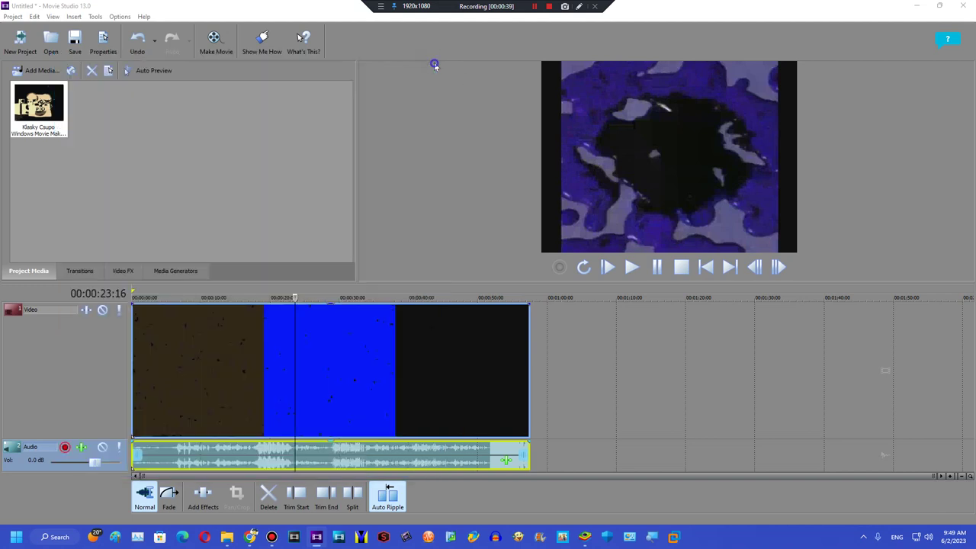
Step: Play the project from its beginning to preview the audio effects, and stop playback
left_click(705, 267)
key("space")
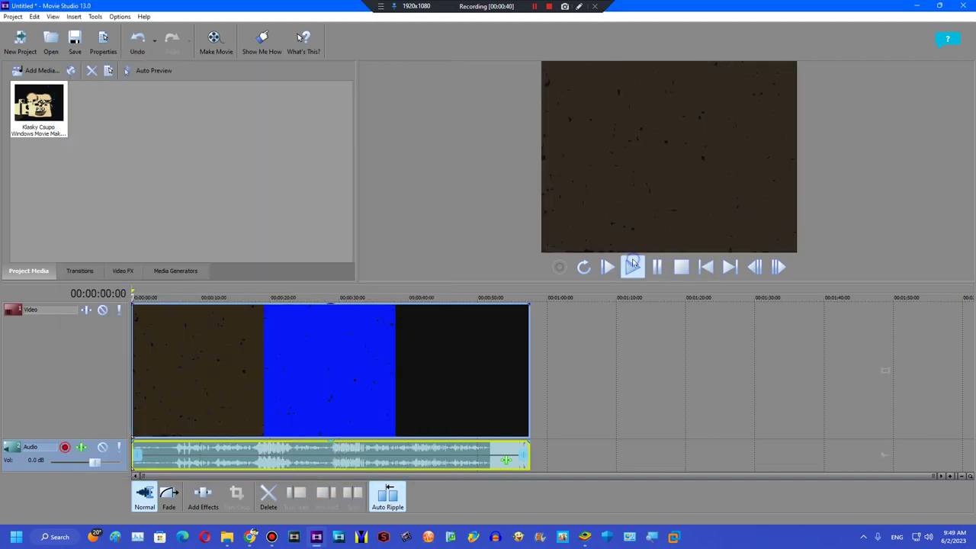
left_click(681, 267)
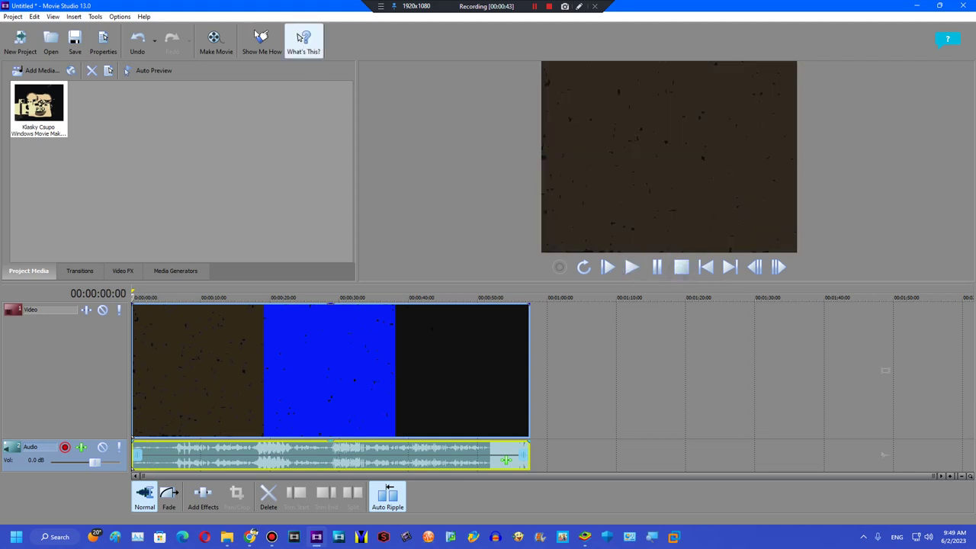
Step: Render the project's audio to Untitled.wav in Wave (Microsoft) format with the Default Template
left_click(216, 42)
left_click(433, 259)
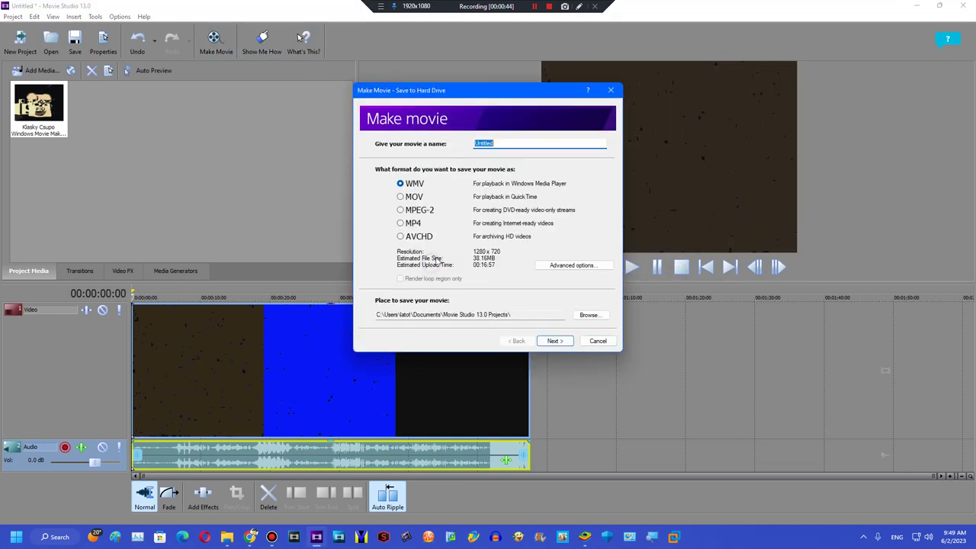
left_click(572, 265)
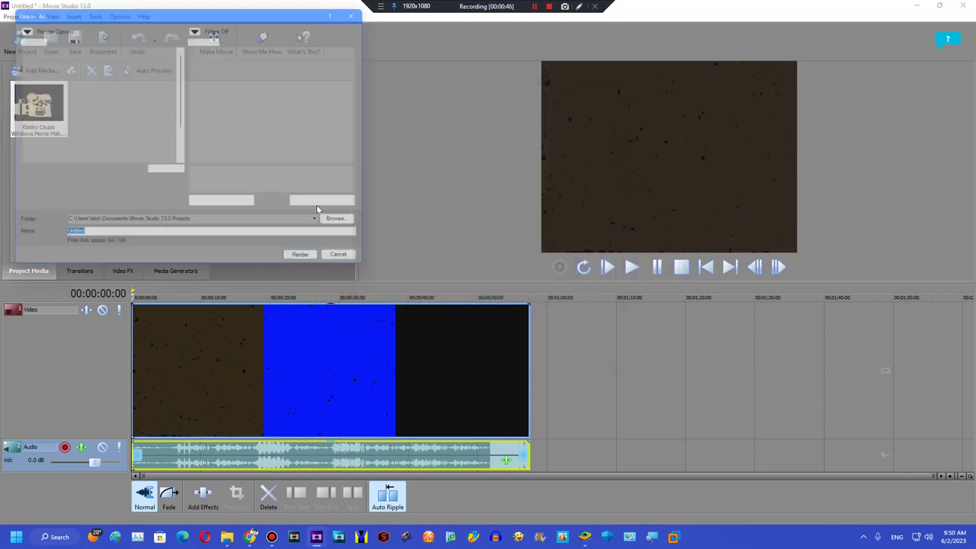
left_click_drag(181, 103, 169, 172)
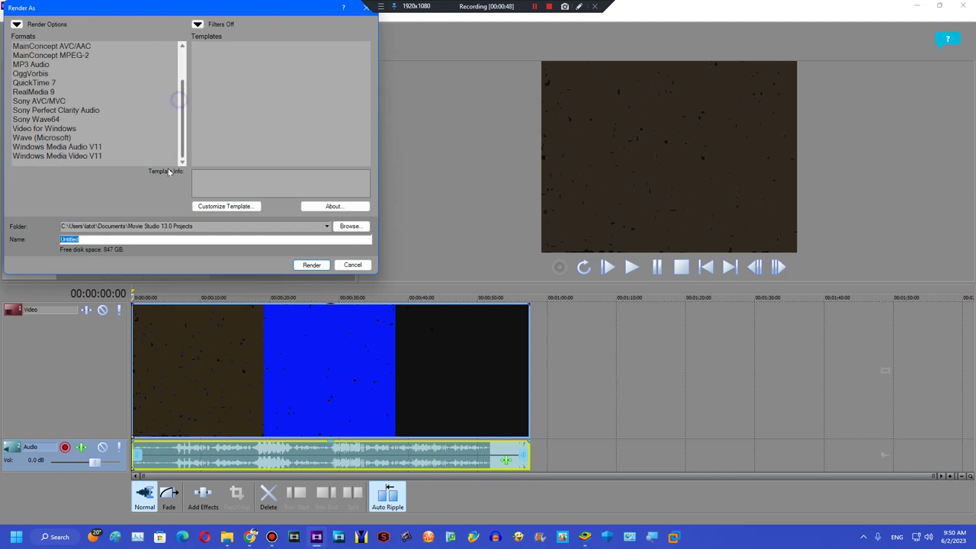
left_click(46, 137)
left_click(256, 47)
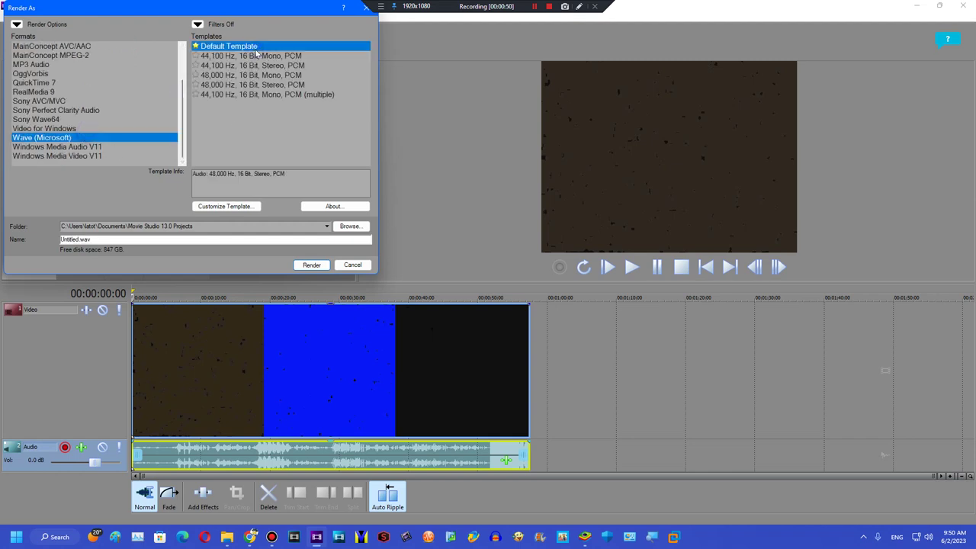
left_click(308, 265)
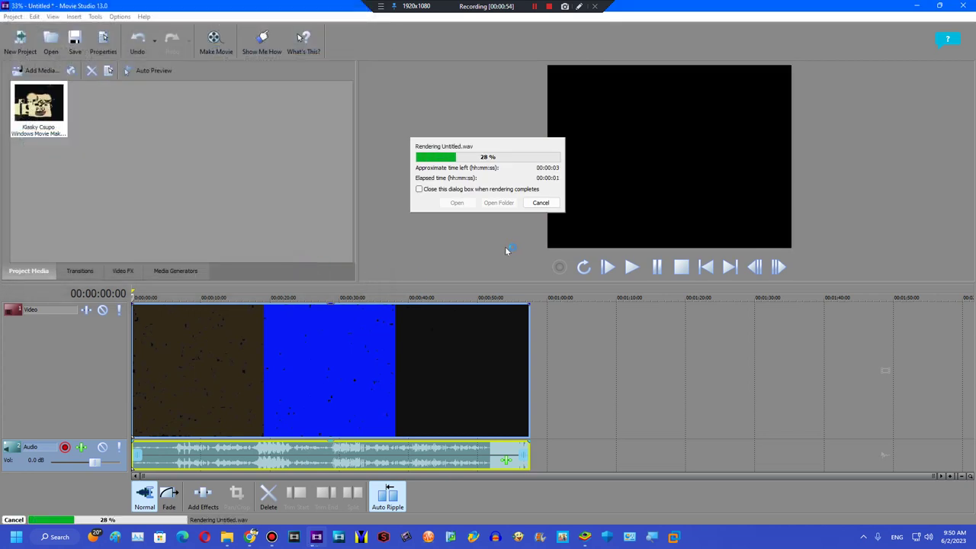
Step: Import the rendered Untitled.wav and replace the old audio track with it at the start of the timeline
left_click(492, 203)
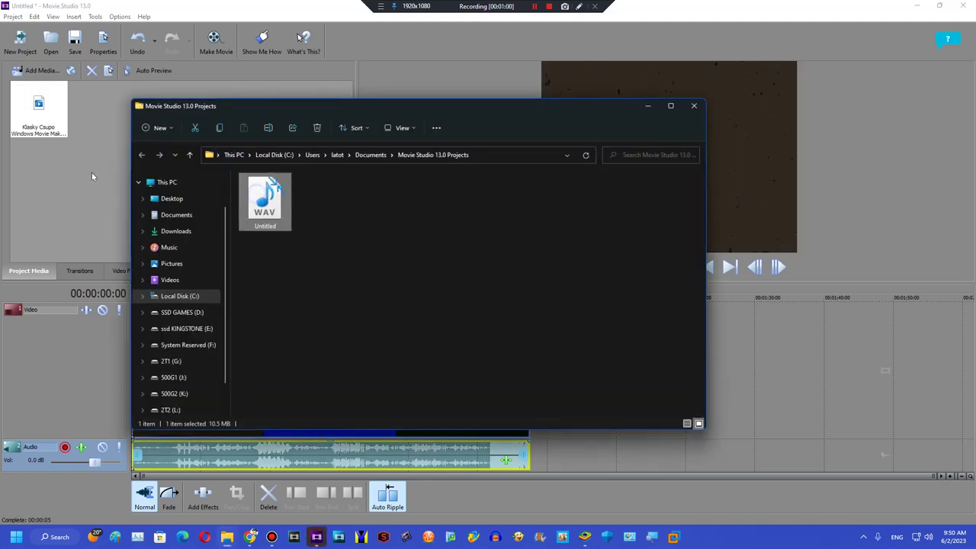
left_click_drag(279, 244, 95, 114)
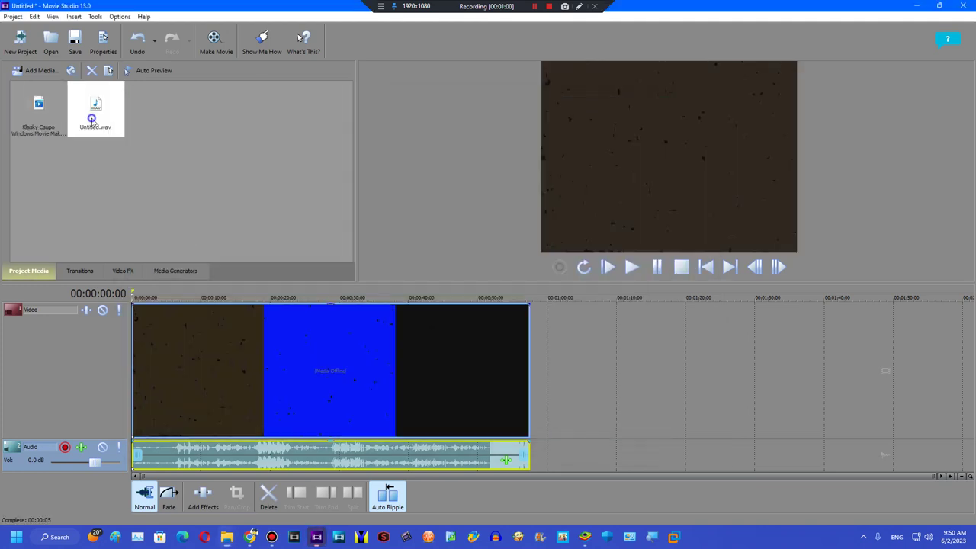
right_click(572, 475)
left_click(588, 436)
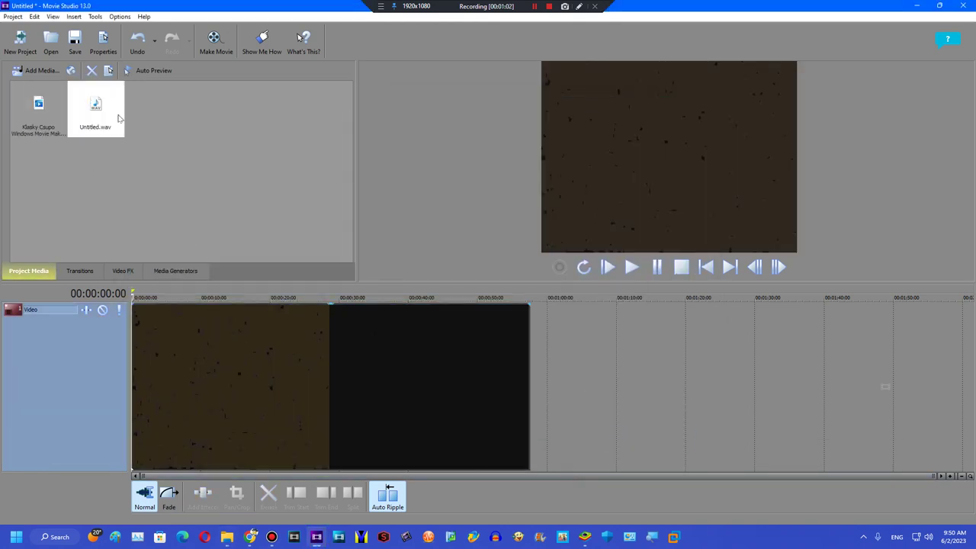
left_click_drag(135, 450, 143, 460)
left_click_drag(202, 458, 191, 457)
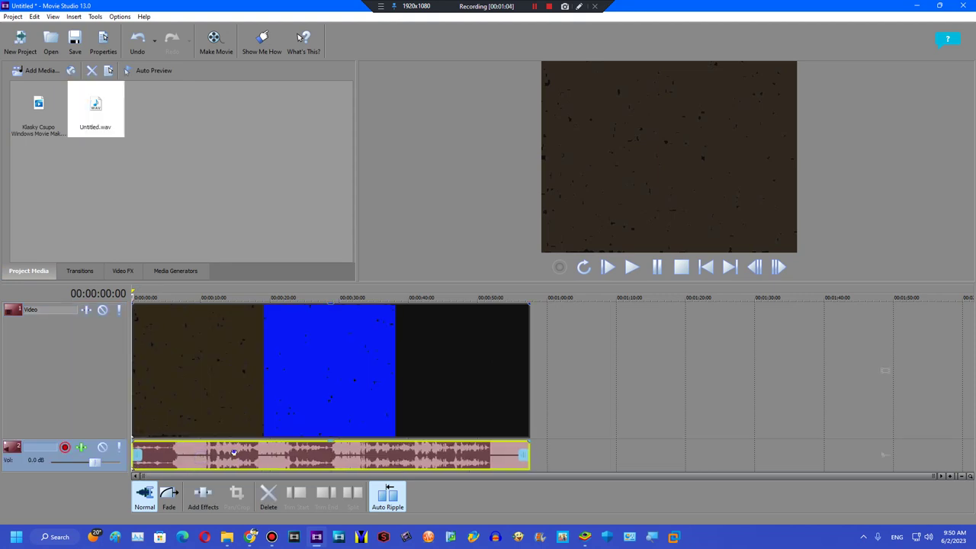
Step: Set the Untitled audio event's pitch shift method to Classic with a negative pitch change, and play the project from the start
left_click(246, 456)
left_click(579, 410)
left_click(469, 450)
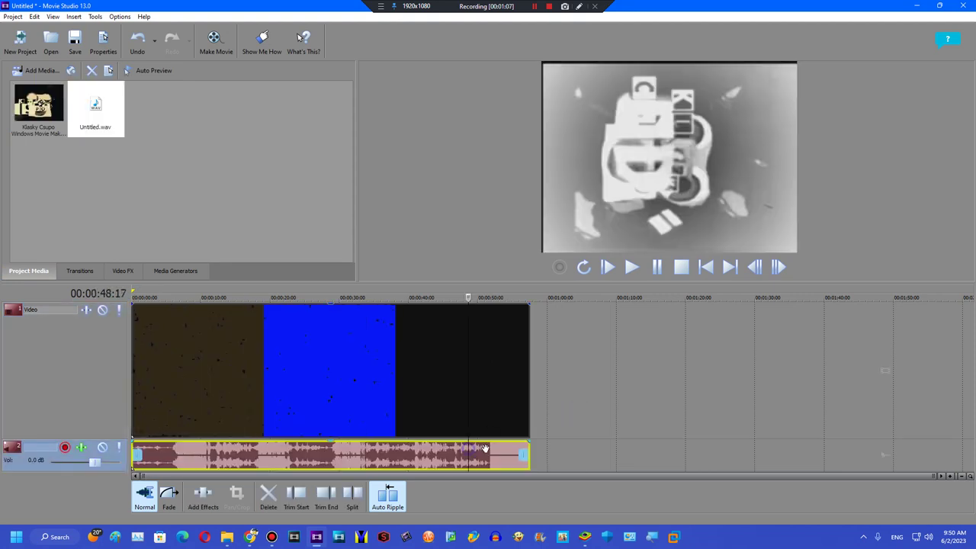
right_click(482, 450)
left_click(519, 436)
left_click(492, 202)
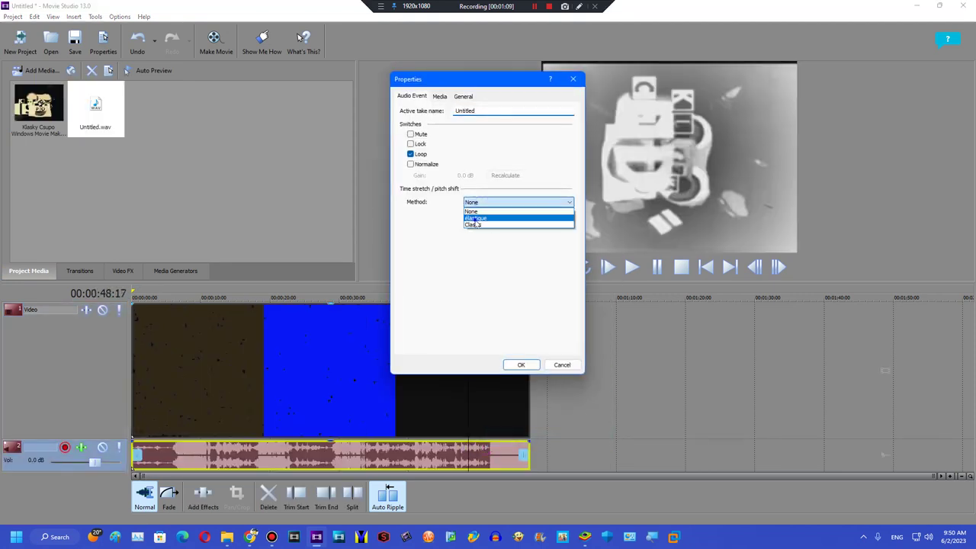
left_click(492, 221)
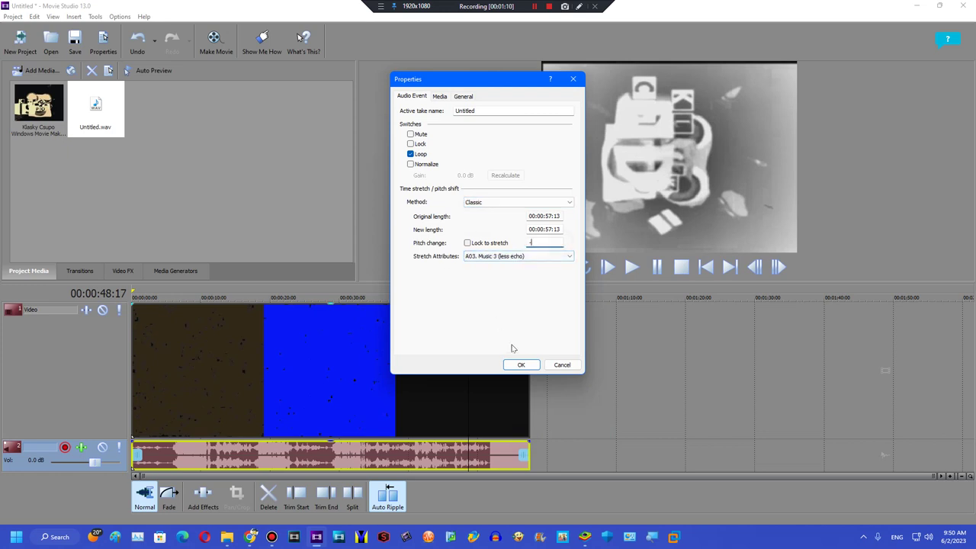
key("Return")
left_click(706, 266)
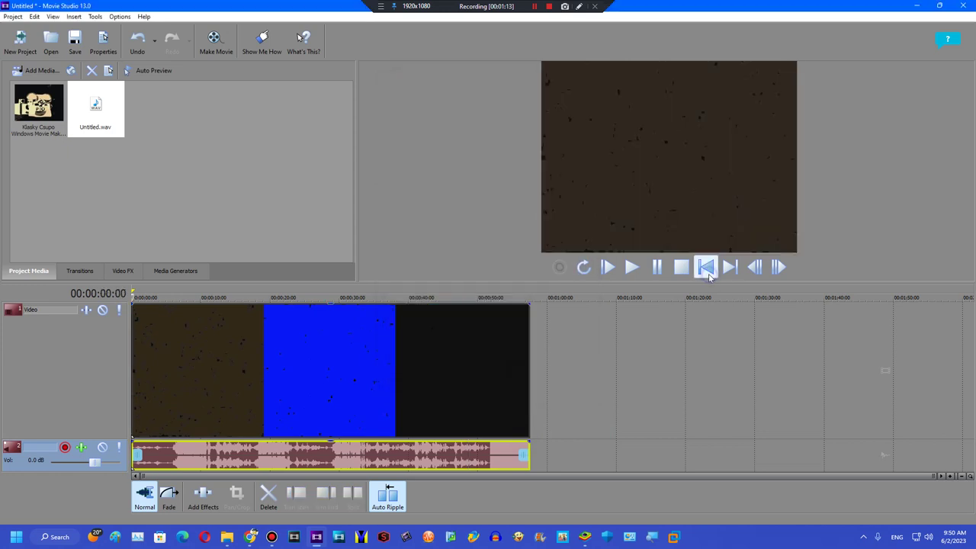
left_click(633, 267)
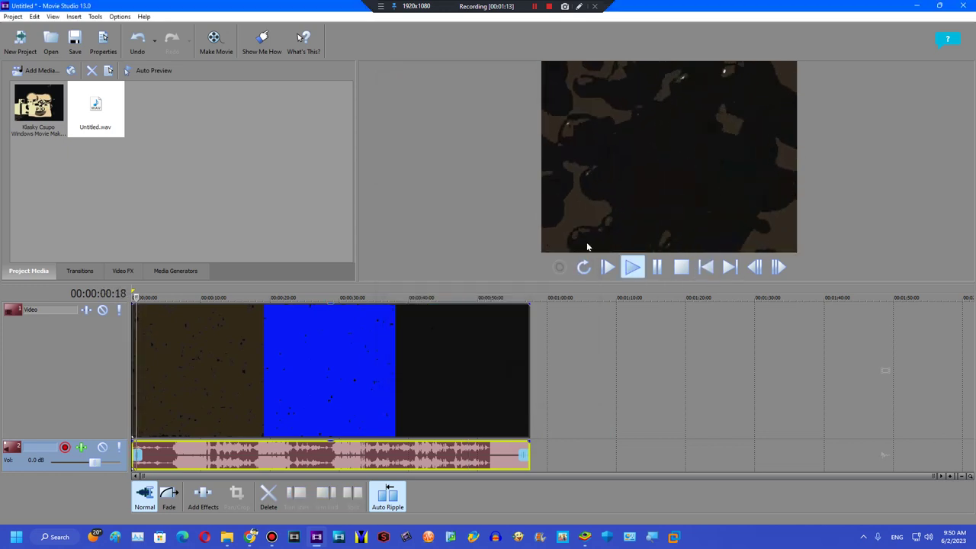
Step: Render the pitch-shifted audio to Untitled1.wav in Wave (Microsoft) format with the Default Template
left_click(216, 42)
left_click(411, 257)
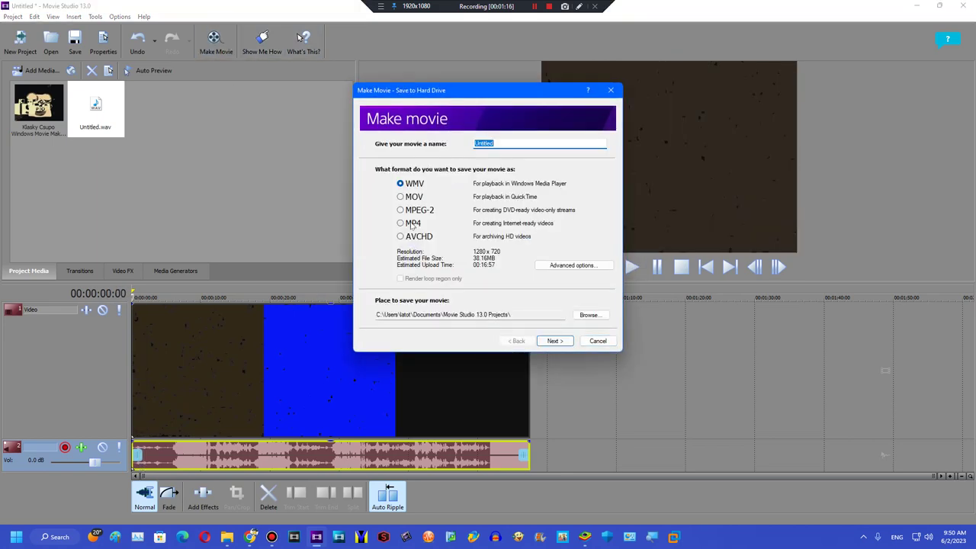
left_click(571, 266)
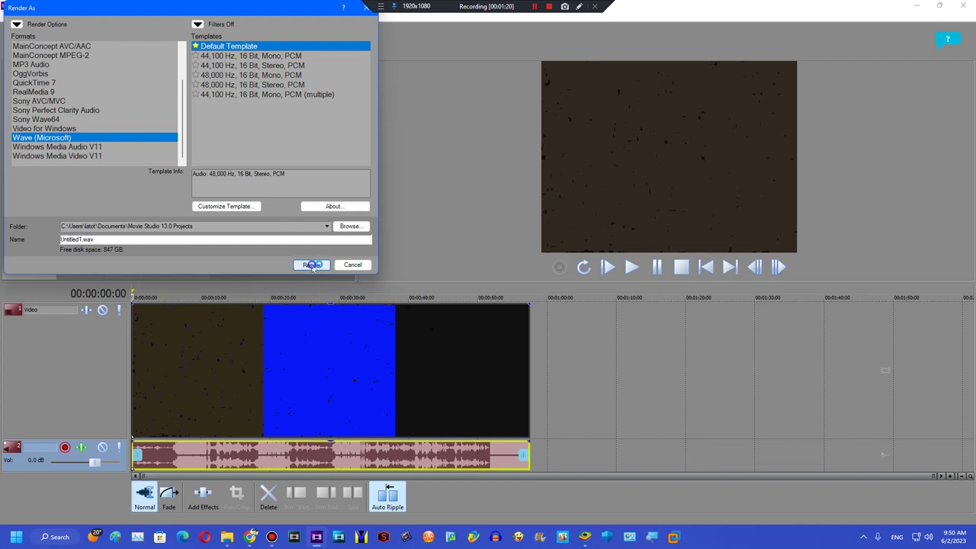
Step: Import the rendered Untitled1.wav and put it in place of the previous event on the audio track
left_click(501, 203)
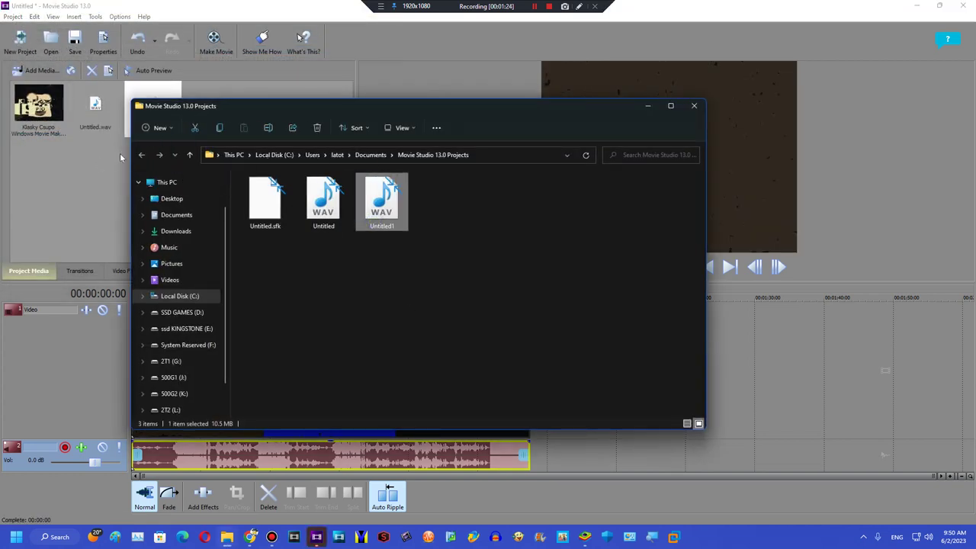
left_click(487, 459)
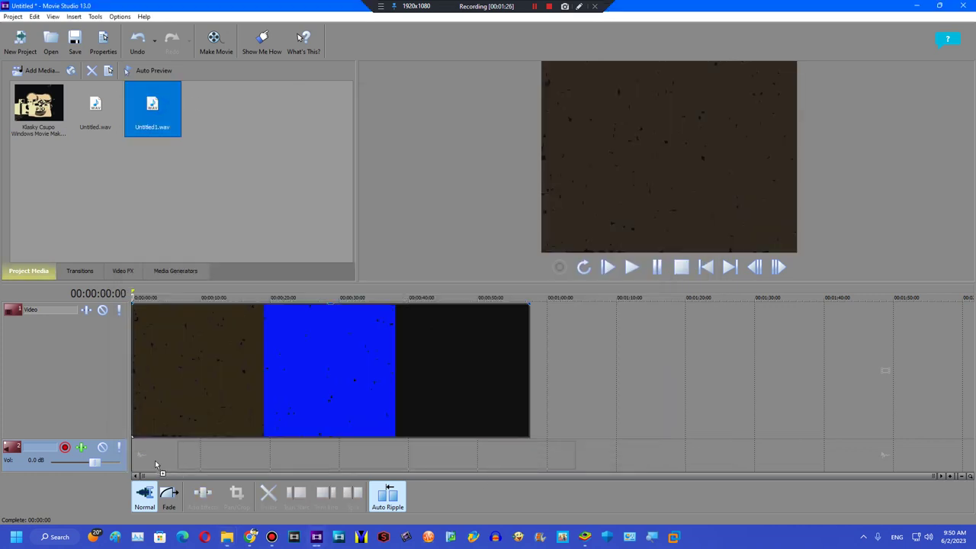
Step: Set the Untitled1 audio event's time stretch method to élastique with Efficient stretch attributes
right_click(219, 458)
left_click(283, 453)
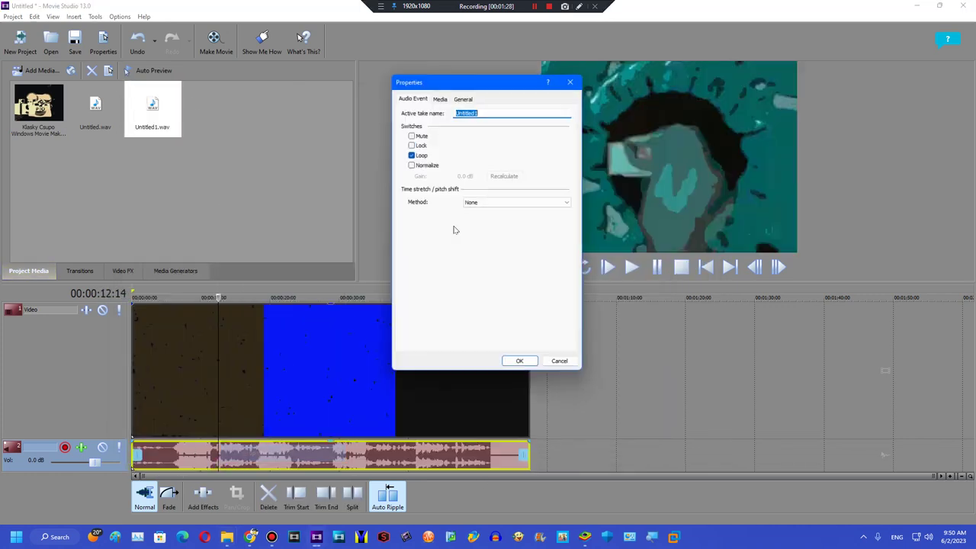
left_click(503, 201)
left_click(496, 214)
left_click(496, 255)
left_click(480, 284)
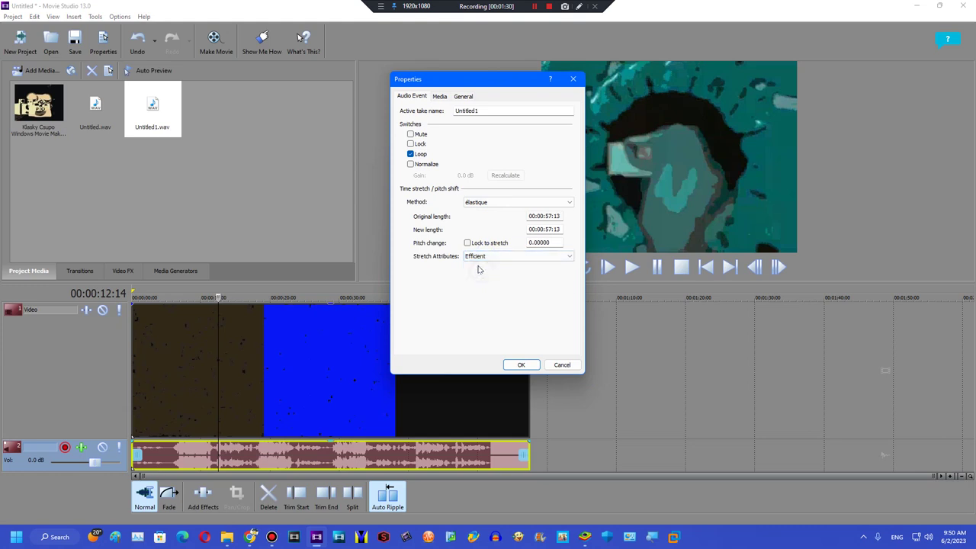
key("Return")
Step: Set the Untitled1 audio event's time stretch method to élastique with Pro stretch attributes
right_click(430, 457)
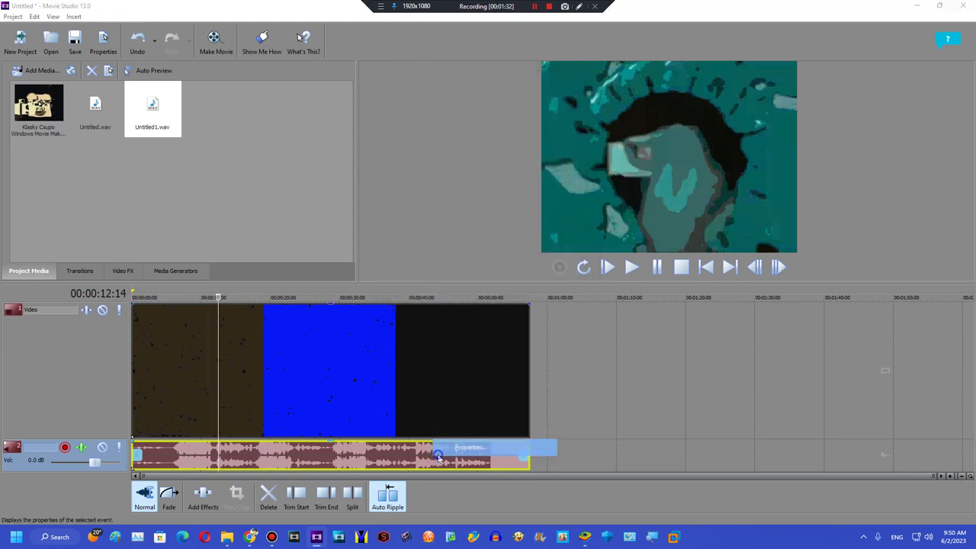
left_click(488, 453)
left_click(482, 200)
left_click(483, 210)
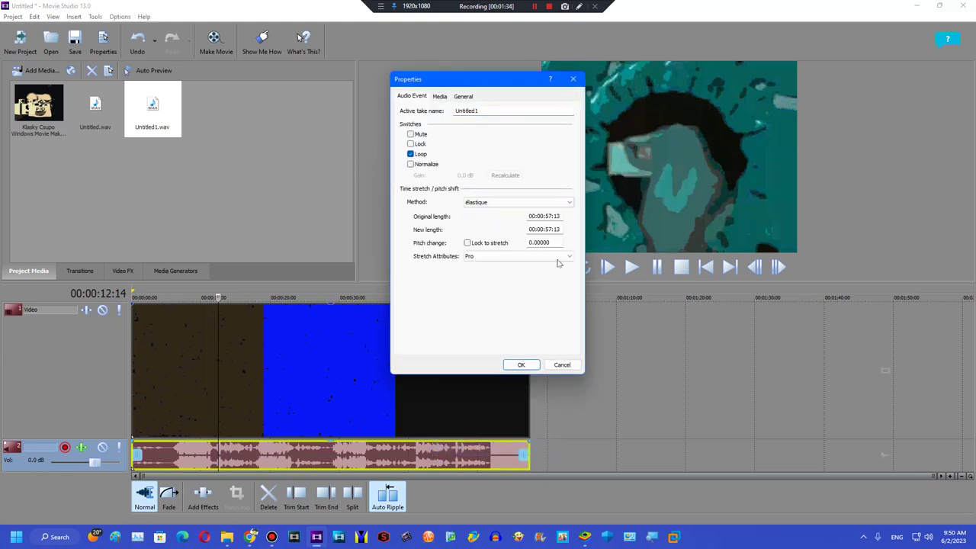
left_click(521, 365)
Step: Duplicate the pitch-shifted audio track and change the pitch setting of the copy's Untitled1 event
right_click(576, 461)
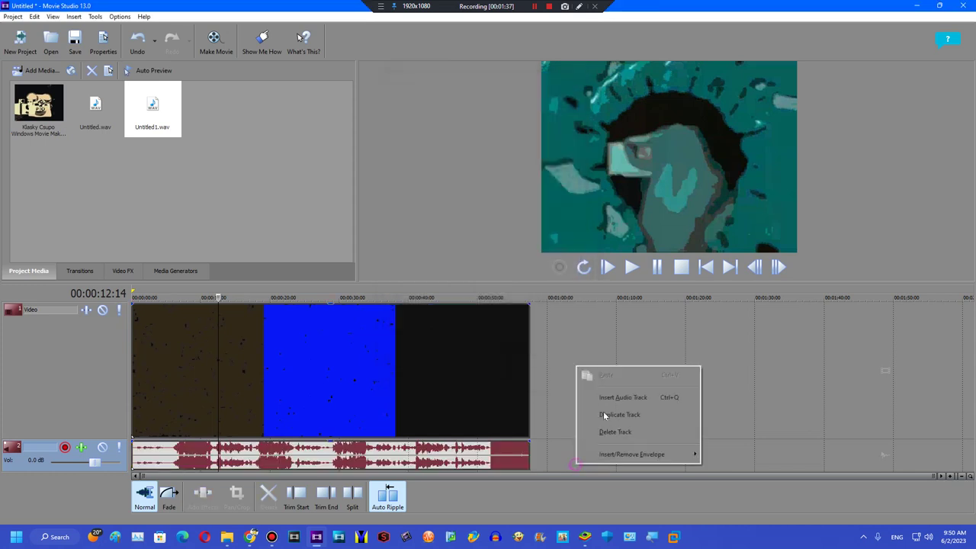
left_click(603, 411)
right_click(449, 461)
left_click(481, 453)
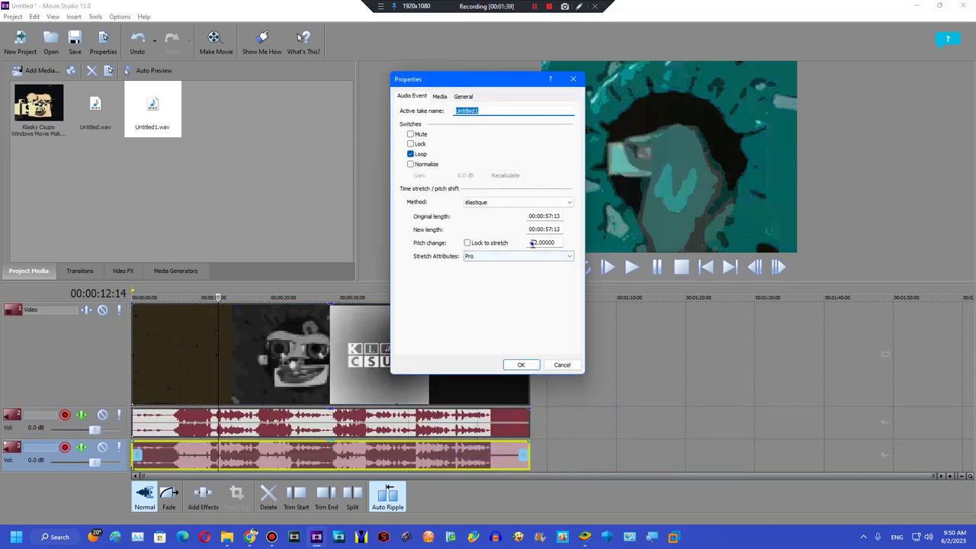
left_click(522, 365)
Step: Duplicate the lowest audio track once more and set the new copy's pitch change to 0
right_click(550, 463)
left_click(602, 414)
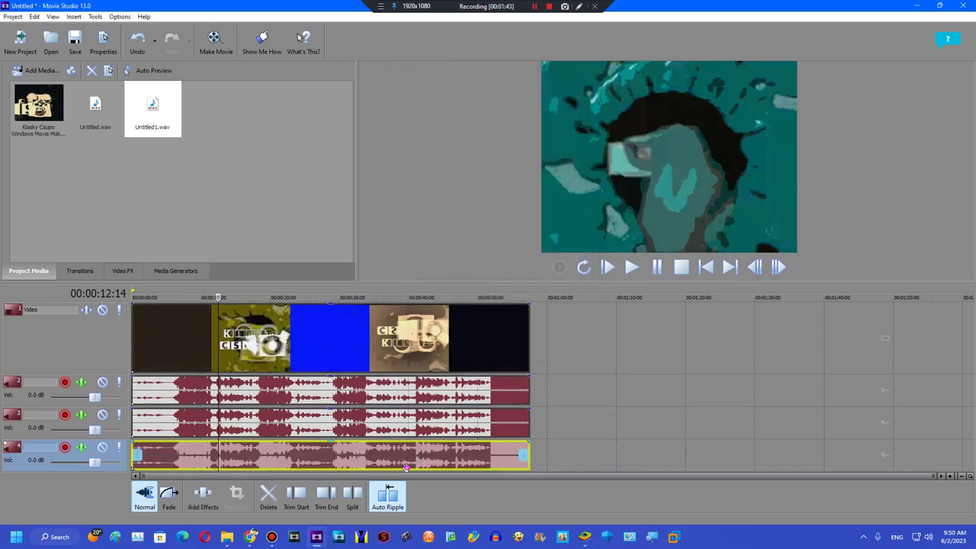
right_click(406, 467)
left_click(438, 460)
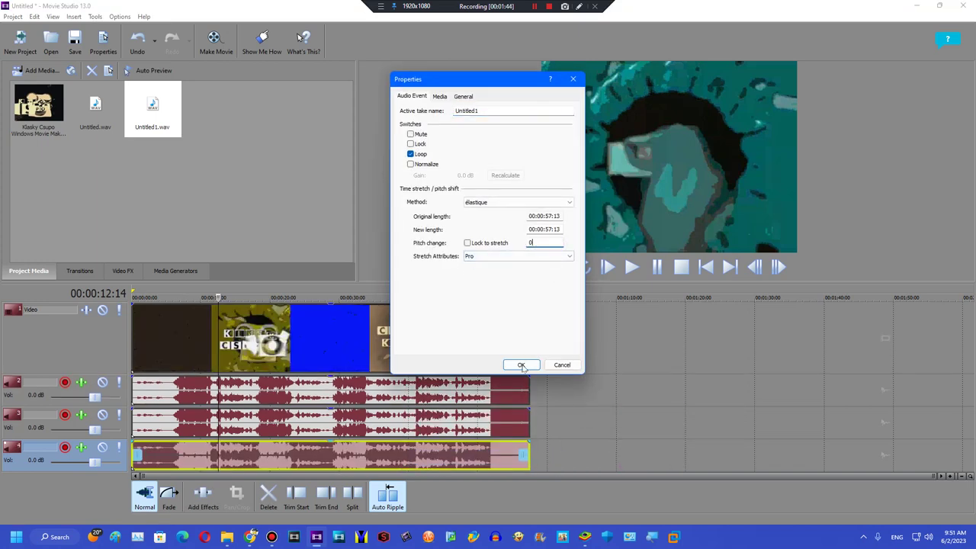
left_click(522, 365)
Step: Duplicate the track with unshifted pitch and adjust the élastique pitch change of the event on the new track 5
right_click(584, 457)
left_click(627, 400)
right_click(500, 462)
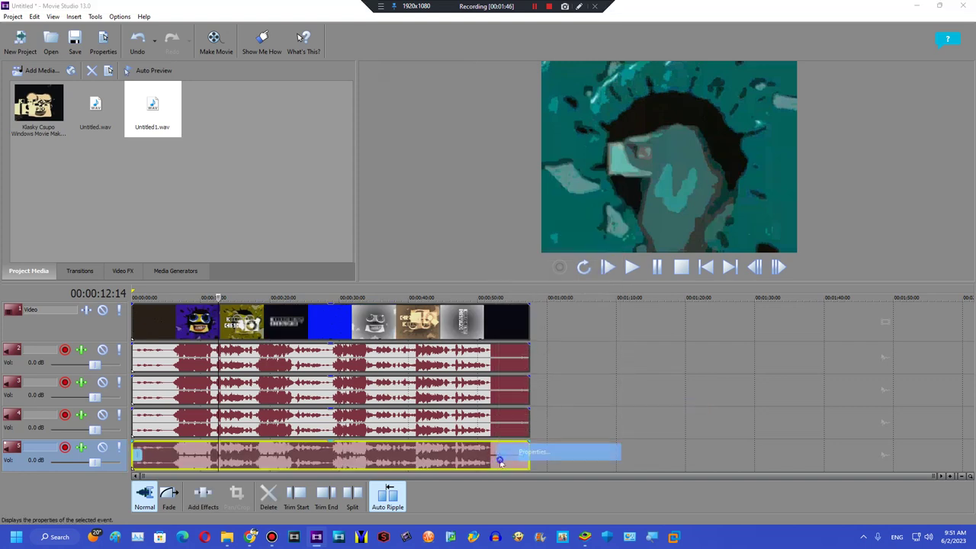
left_click(533, 452)
left_click(519, 202)
left_click(519, 219)
double_click(546, 243)
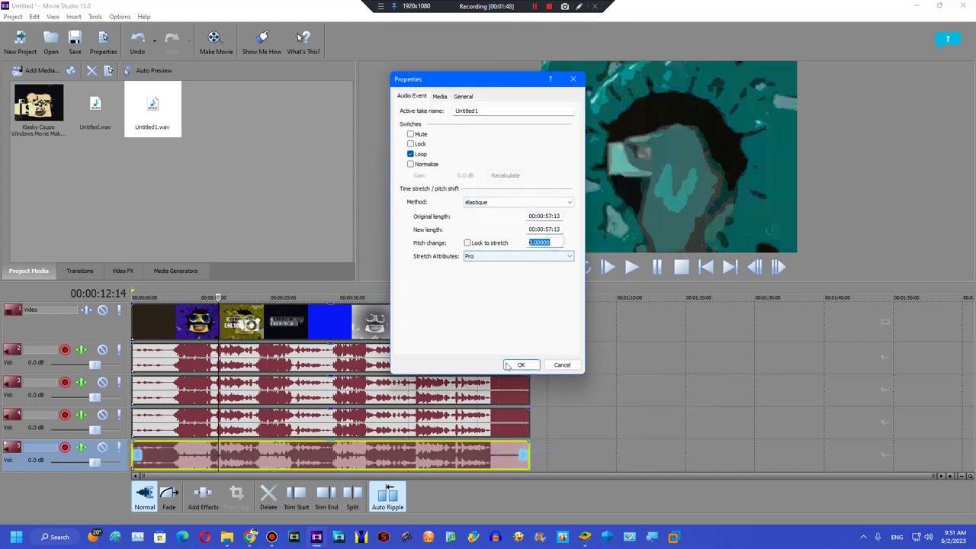
left_click(521, 364)
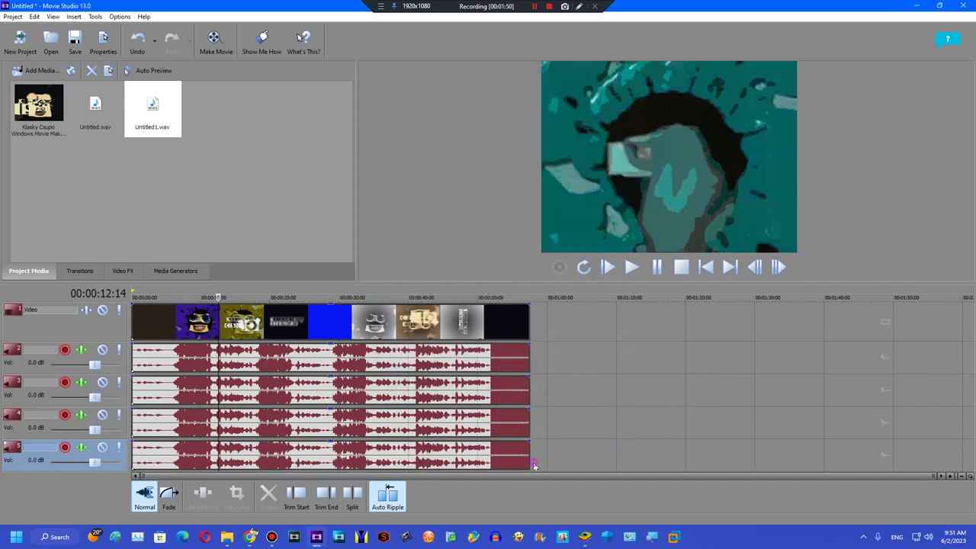
Step: Duplicate audio track 5 and set the pitch change of the copied Untitled1 event to 7
right_click(536, 365)
left_click(583, 413)
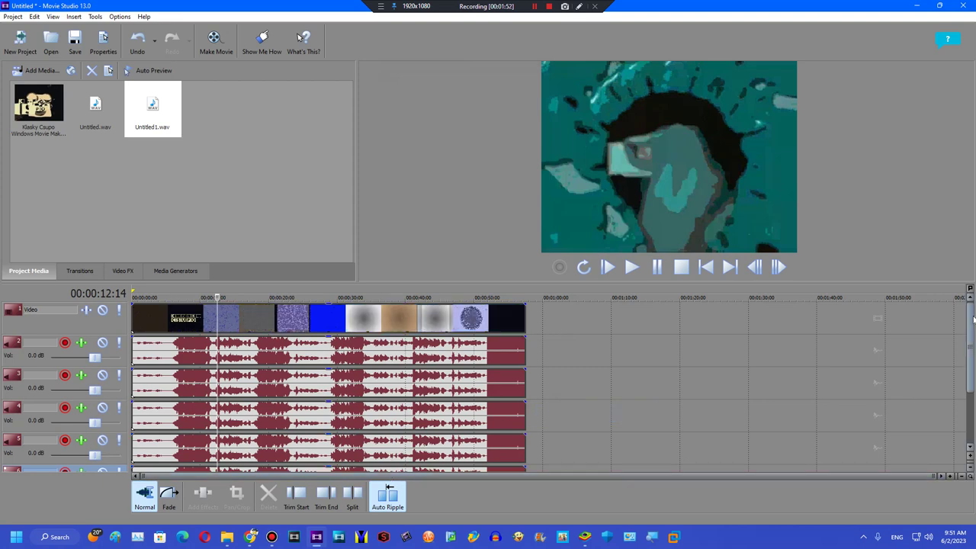
scroll(152, 461, "down", 2)
right_click(226, 427)
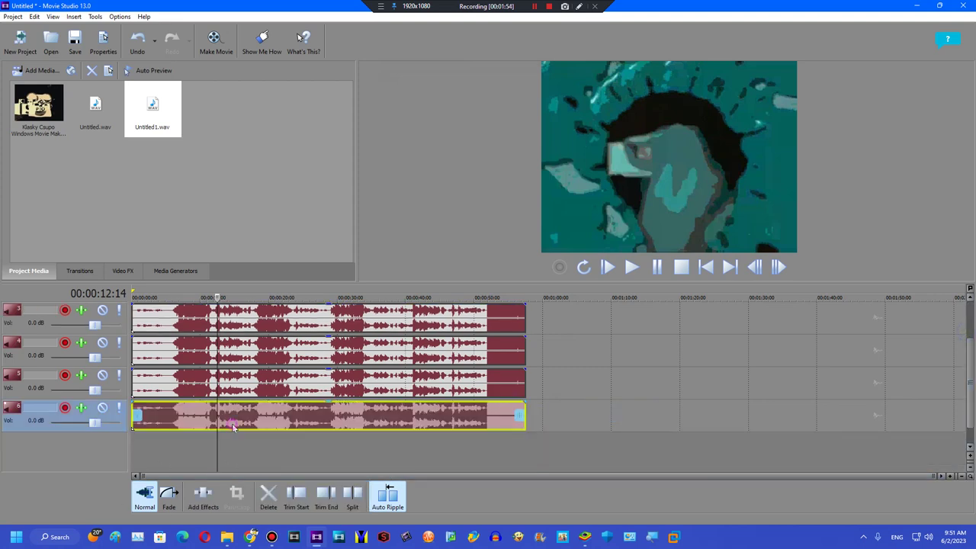
left_click(290, 414)
double_click(545, 243)
type("7")
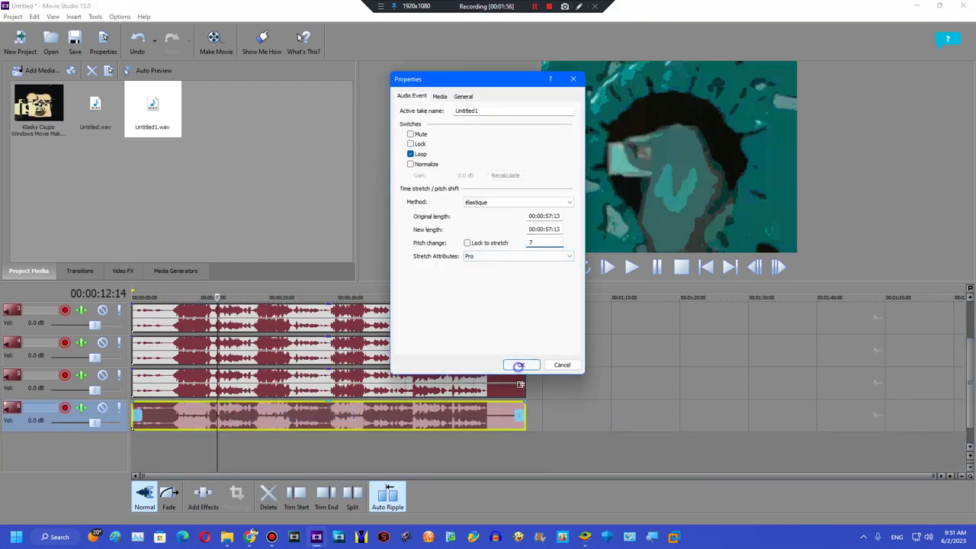
left_click(519, 364)
Step: Duplicate audio track 6 and set the pitch change of the copied Untitled1 event to 14
right_click(546, 412)
left_click(560, 458)
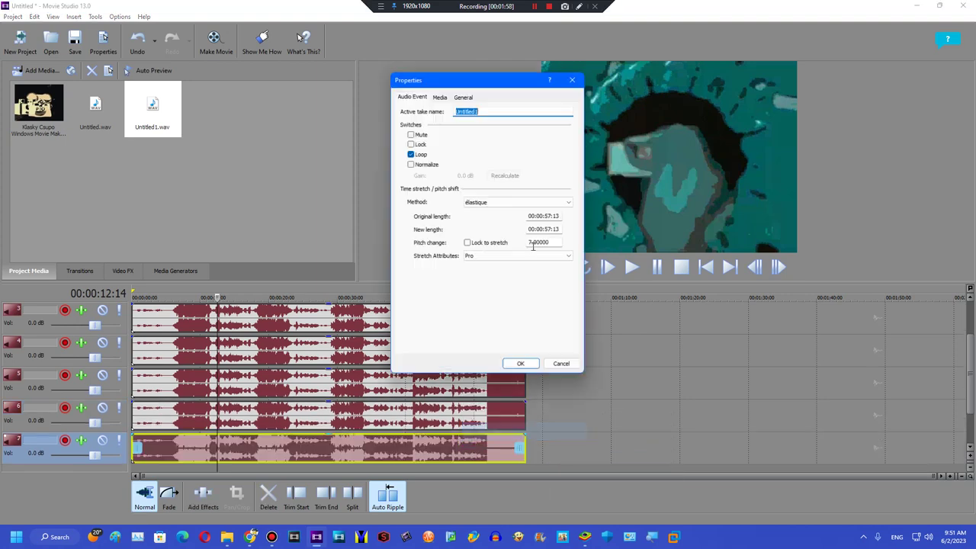
double_click(538, 243)
type("14")
left_click(521, 364)
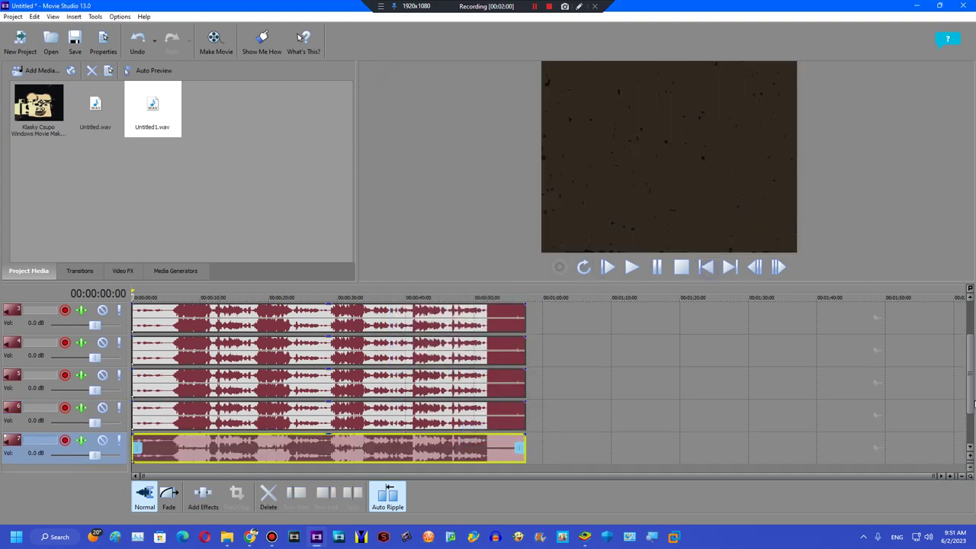
Step: Render the layered audio to Untitled22.wav in Wave (Microsoft) format with the Default Template and add it to the project media
left_click(216, 42)
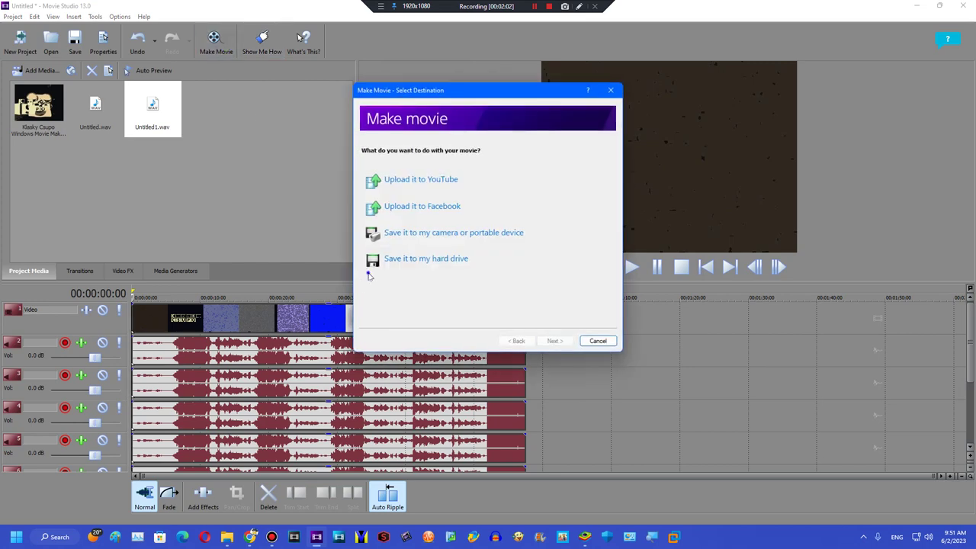
left_click(412, 259)
left_click(570, 264)
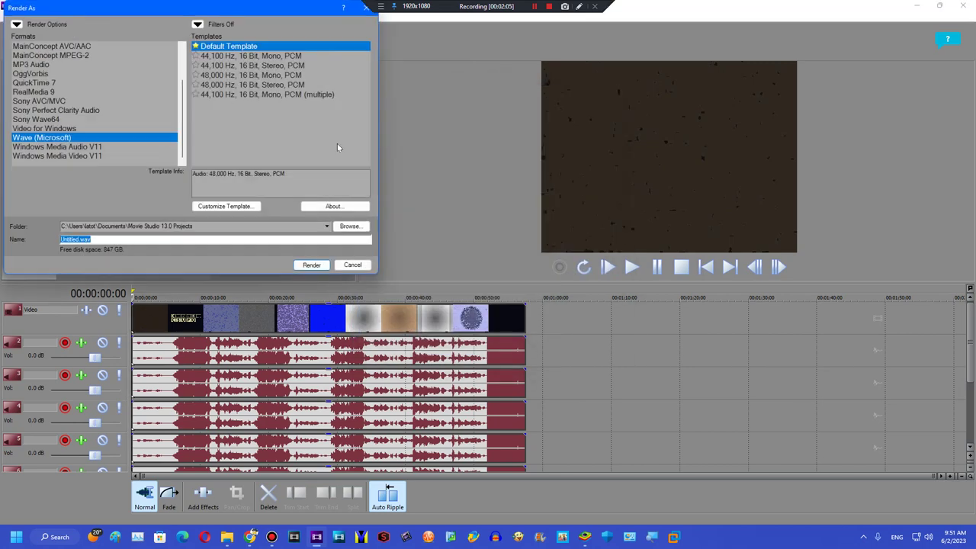
left_click(310, 265)
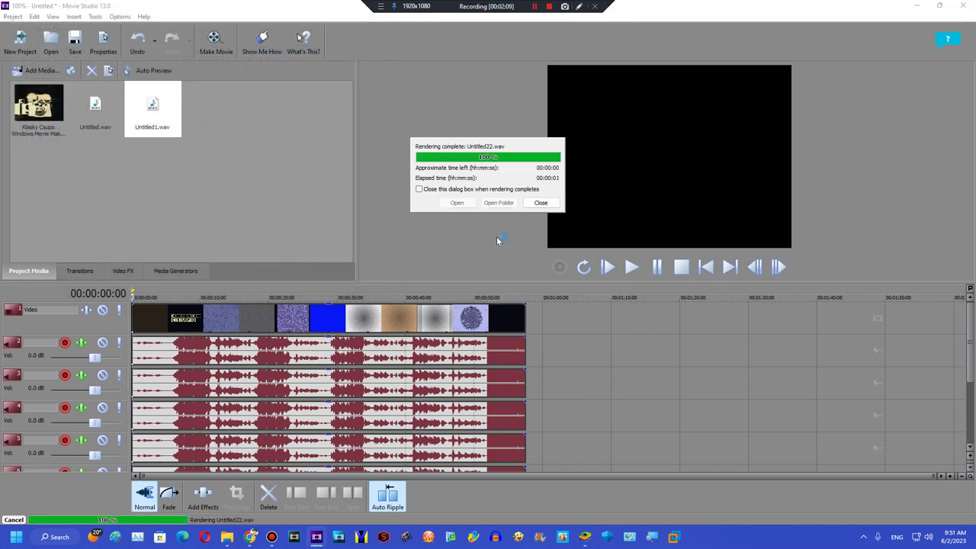
left_click(498, 203)
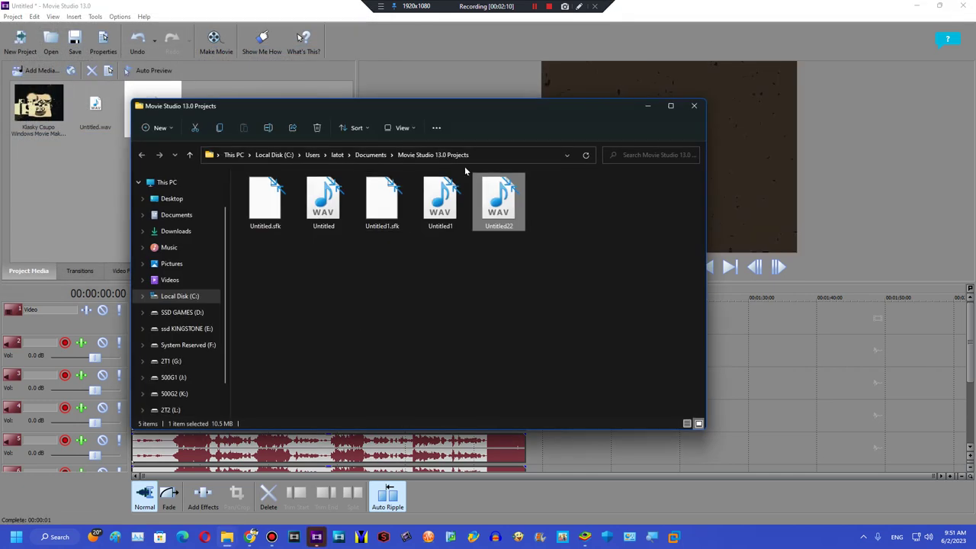
Step: Delete all the layered audio tracks, 2 through 7, keeping only the video track
left_click(32, 347)
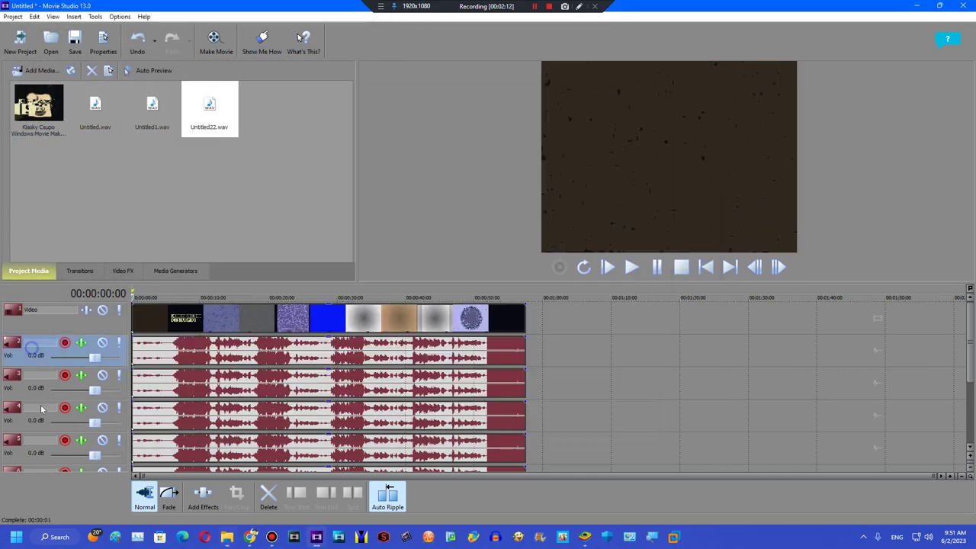
scroll(233, 437, "down", 3)
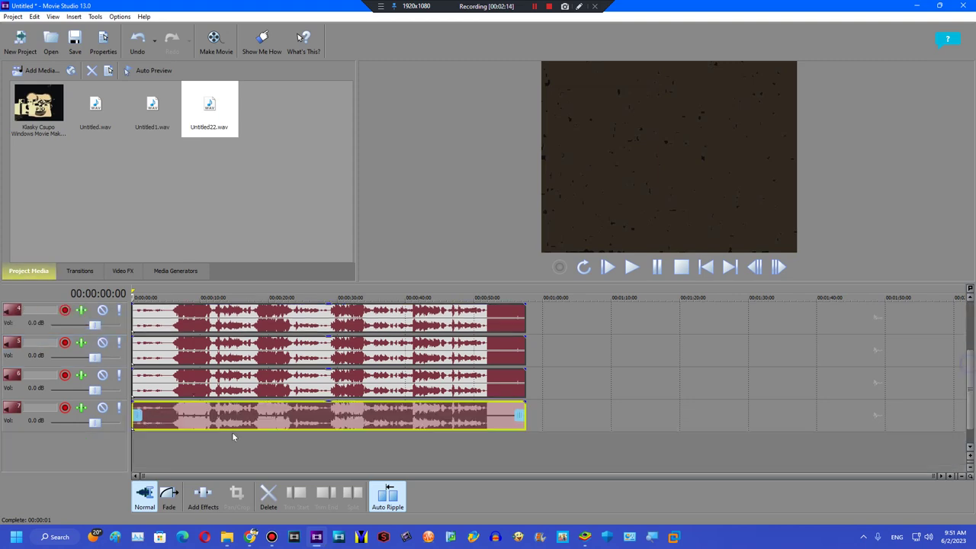
left_click(22, 409, "shift")
right_click(573, 400)
left_click(610, 462)
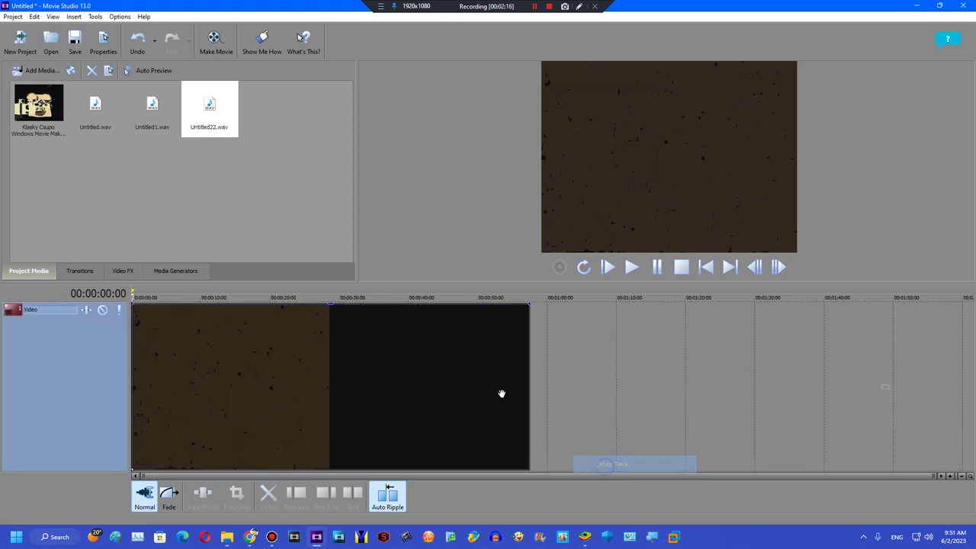
Step: Place Untitled22.wav at the start of a new audio track below the video
left_click(213, 104)
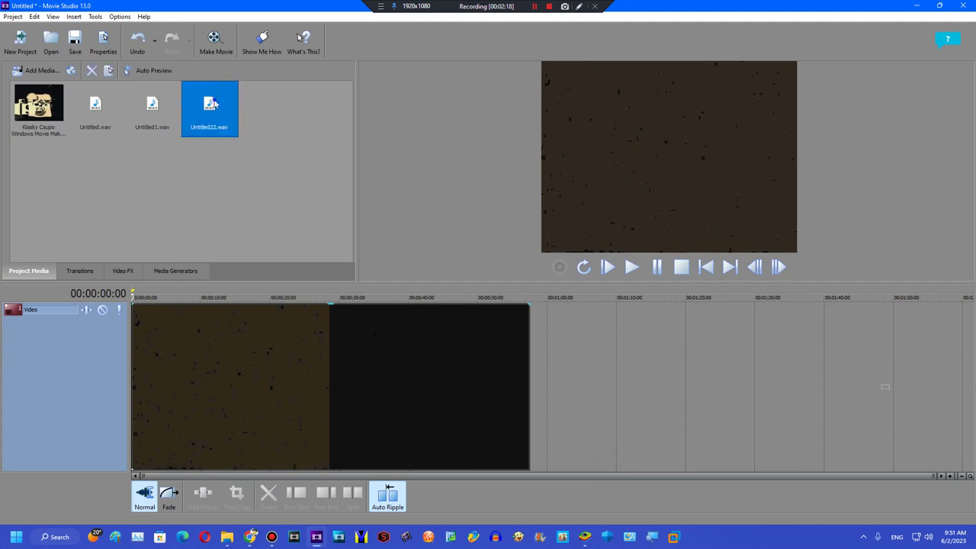
left_click_drag(136, 447, 137, 450)
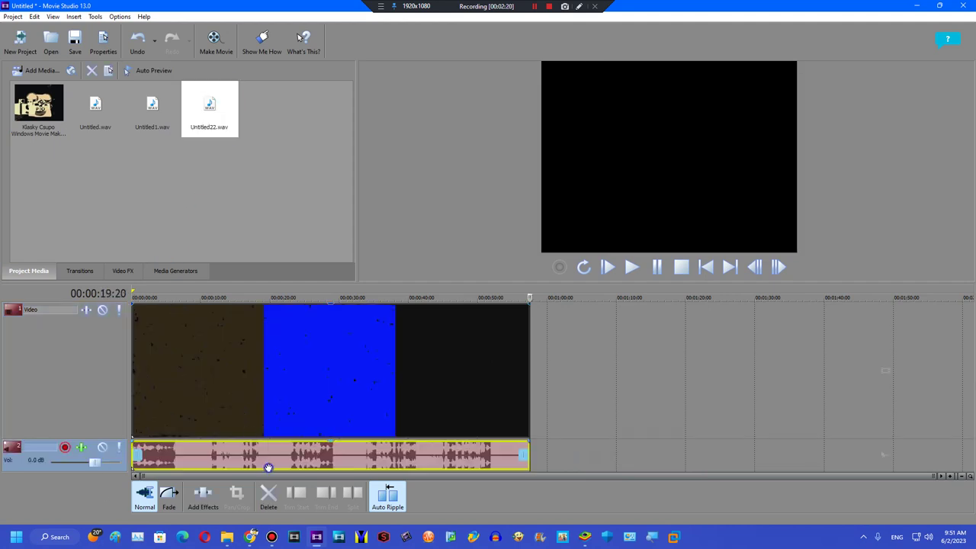
left_click(554, 452)
Step: Add the IL Vocodex (demo) effect to the Untitled22 audio event and close the effect window
right_click(374, 455)
left_click(407, 260)
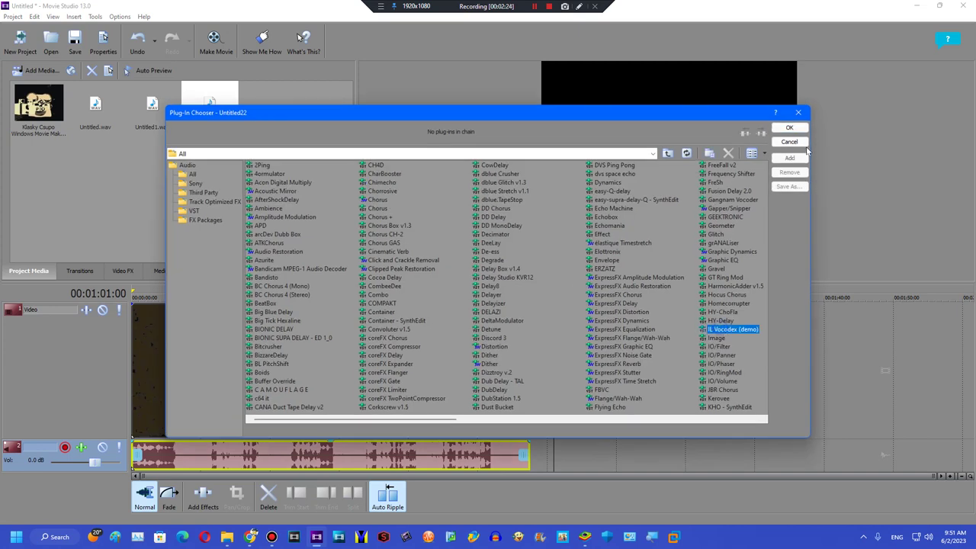
left_click(790, 158)
left_click(789, 127)
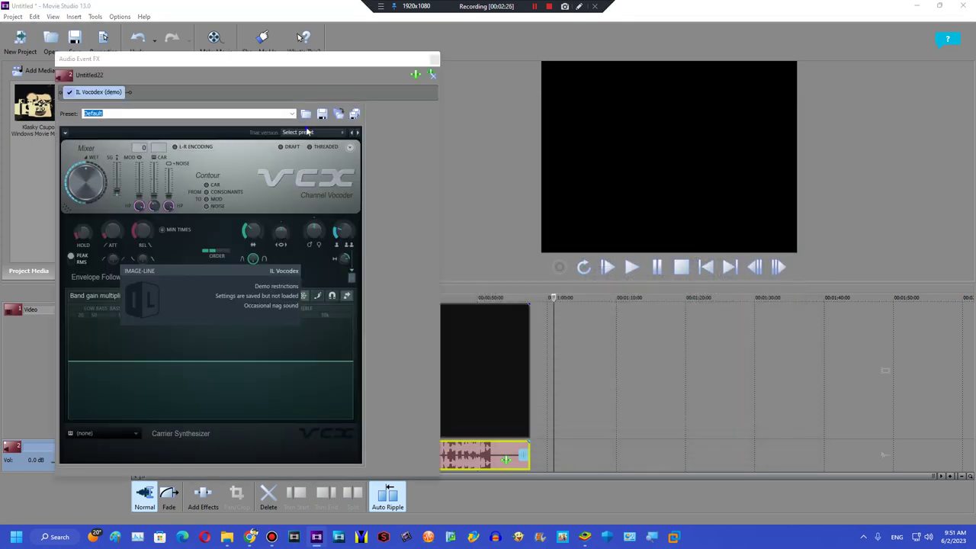
left_click(307, 131)
left_click(455, 50)
left_click(434, 59)
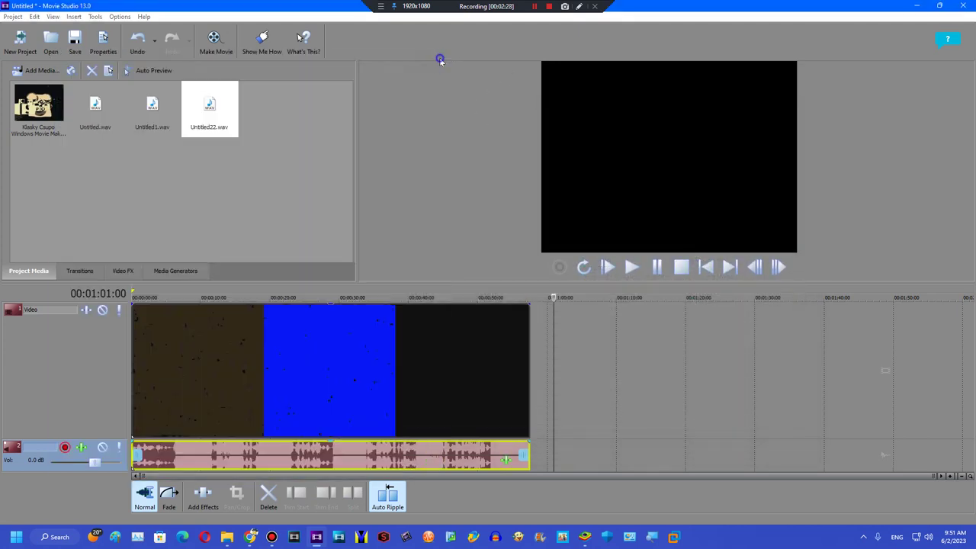
Step: Add the Sony HSL Adjust, Convolution Kernel, TV Simulator and Color Curves effects to the video event
left_click(672, 273)
right_click(504, 370)
left_click(557, 180)
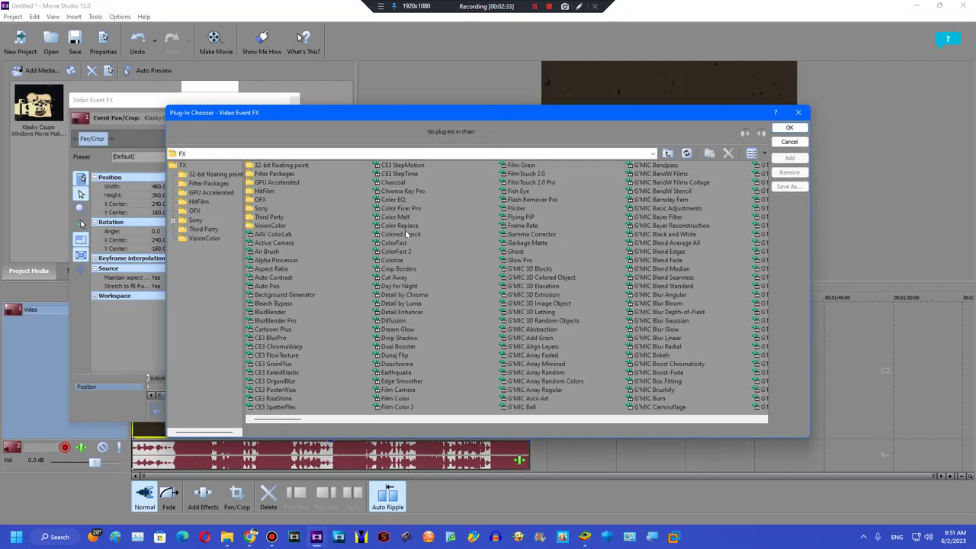
left_click_drag(284, 425, 715, 415)
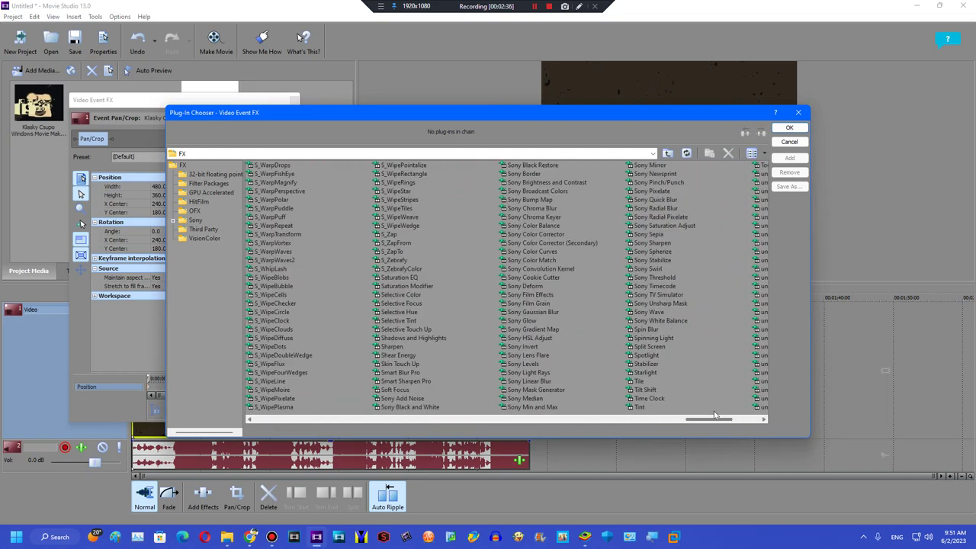
double_click(537, 341)
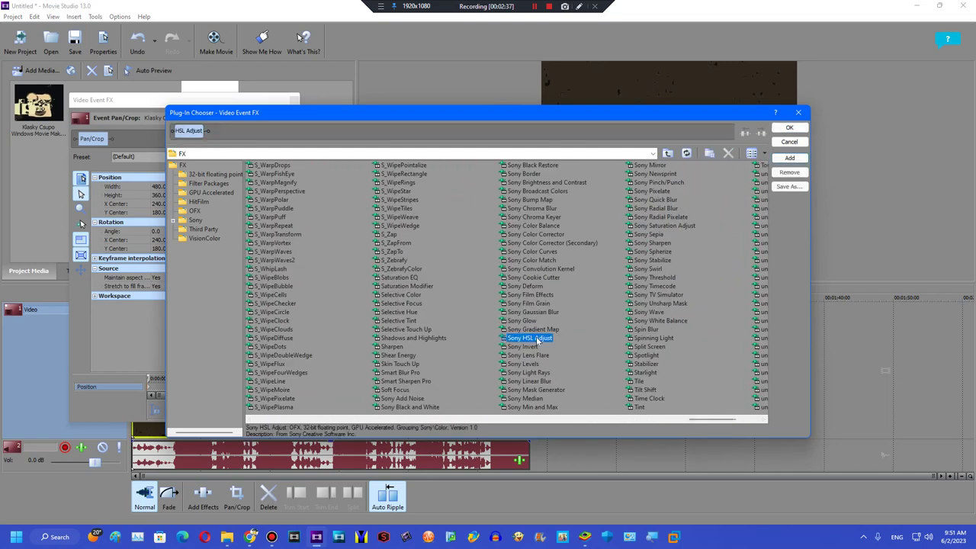
double_click(558, 268)
double_click(659, 295)
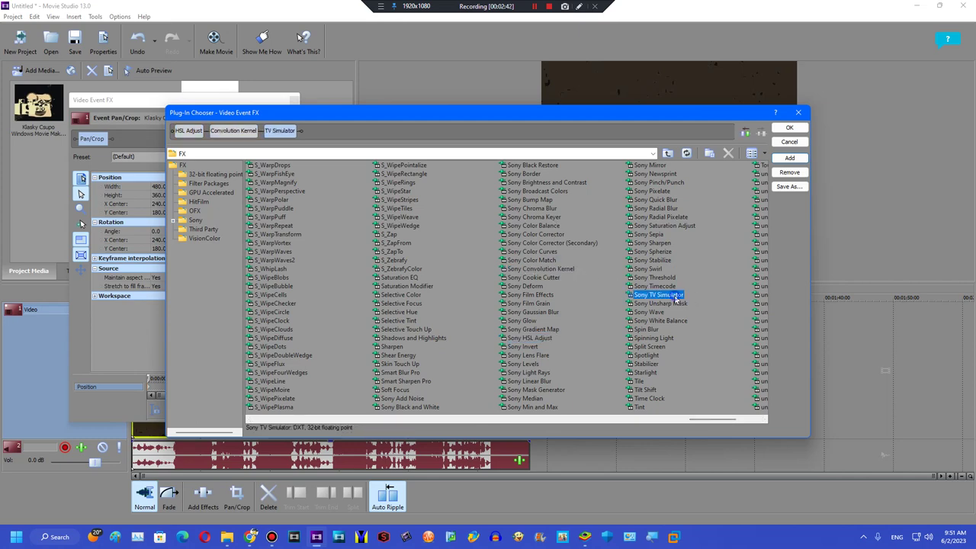
double_click(529, 252)
left_click(789, 128)
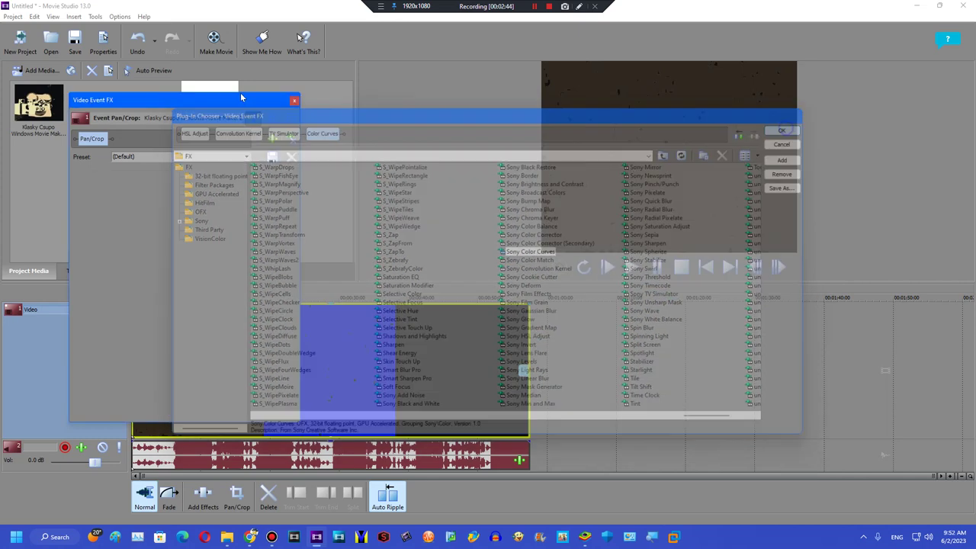
Step: Choose a preset for HSL Adjust and apply the Bump preset to the Convolution Kernel effect
left_click(250, 156)
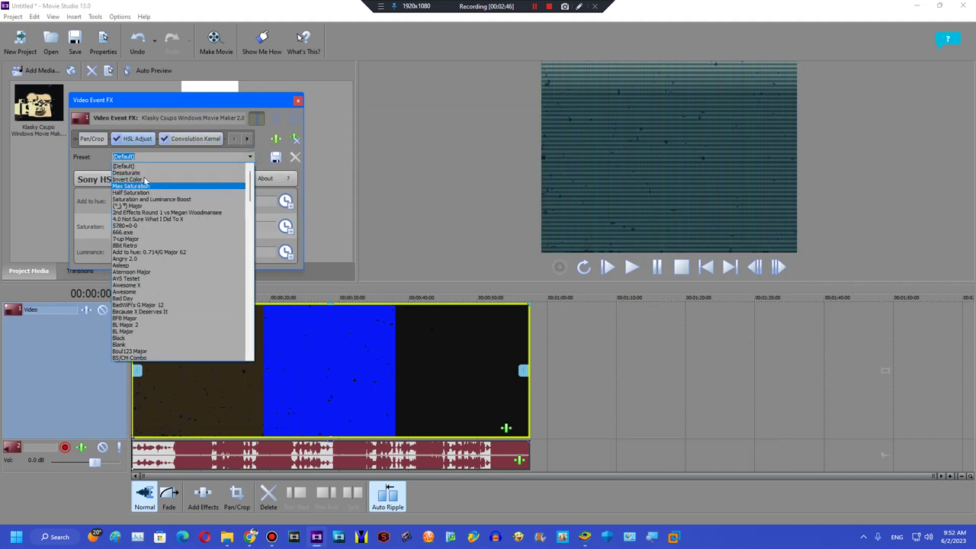
left_click(195, 138)
left_click(195, 138)
left_click(256, 158)
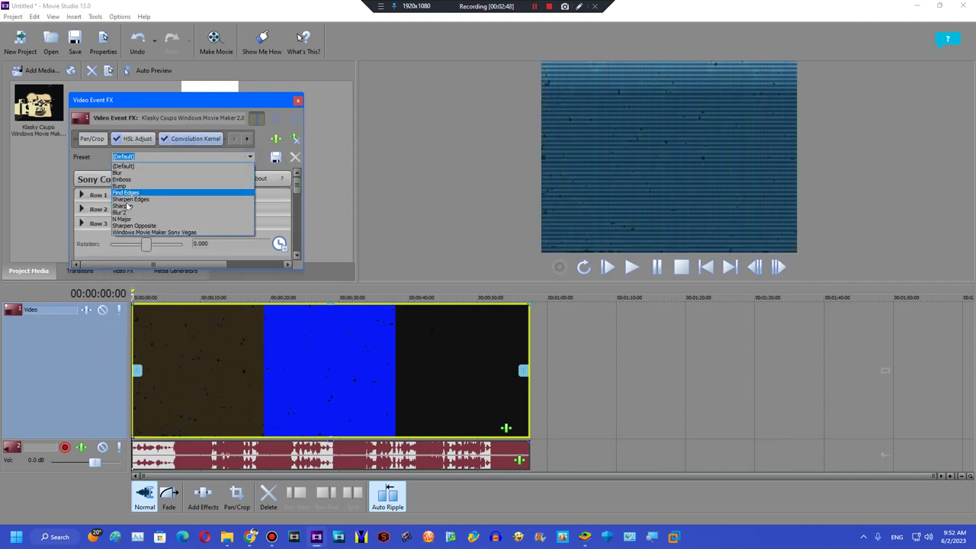
left_click(229, 187)
Step: Apply the "X got corrupted" preset to the TV Simulator effect on the video event
left_click(245, 139)
left_click(178, 138)
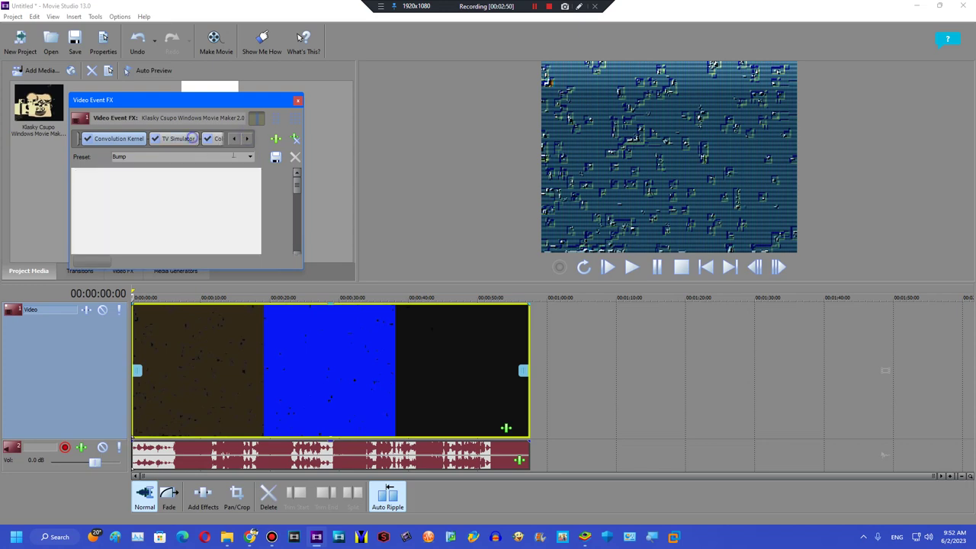
left_click(250, 156)
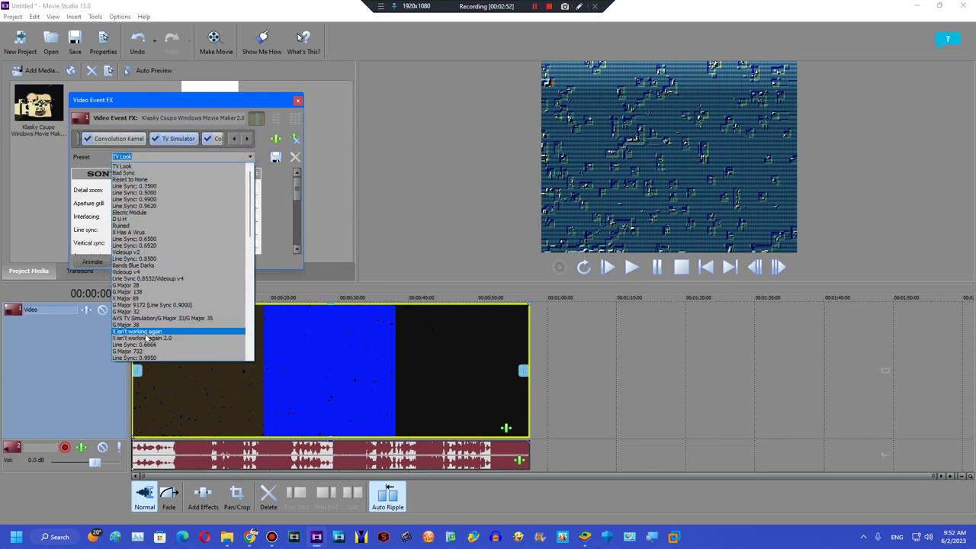
scroll(229, 237, "down", 7)
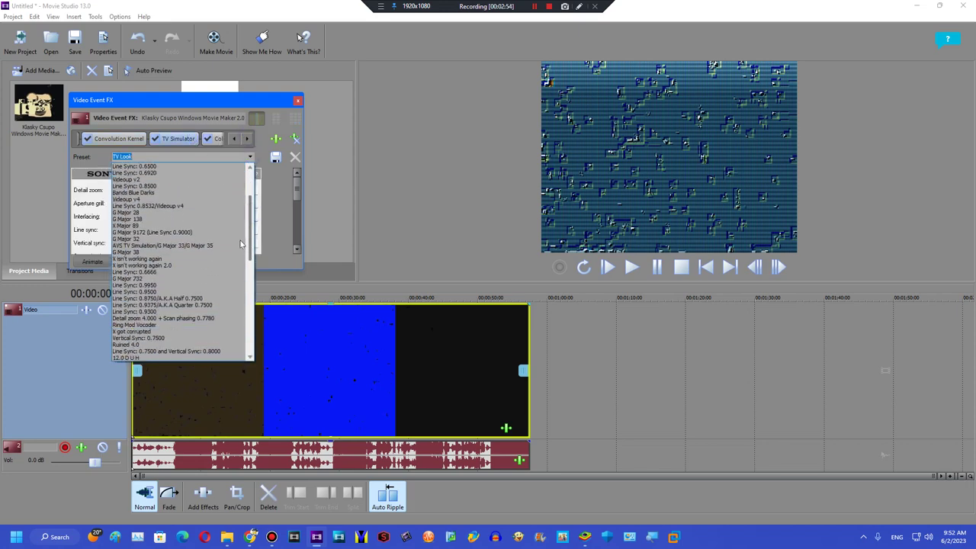
left_click(176, 273)
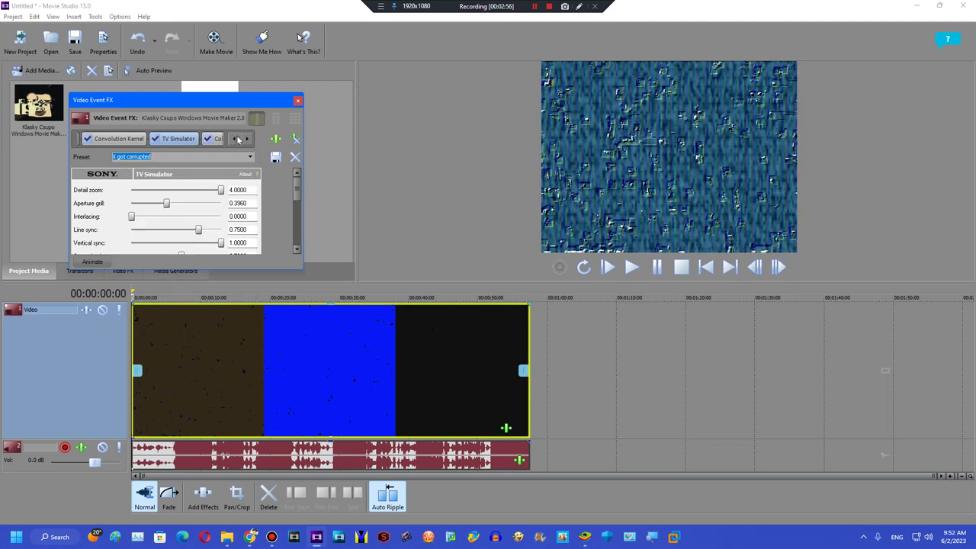
Step: Look through the Color Curves presets for the video event without applying one
left_click(238, 139)
left_click(252, 157)
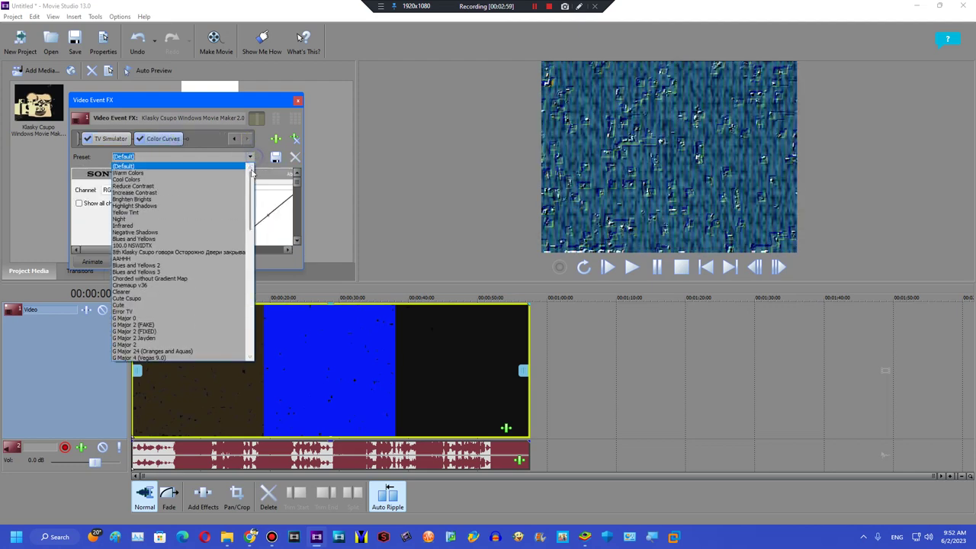
scroll(189, 335, "down", 15)
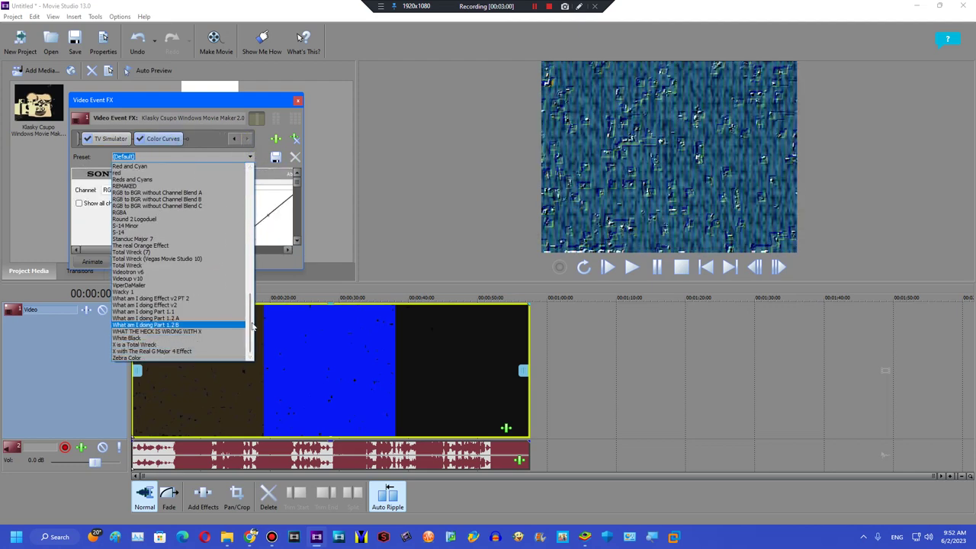
left_click_drag(251, 323, 248, 218)
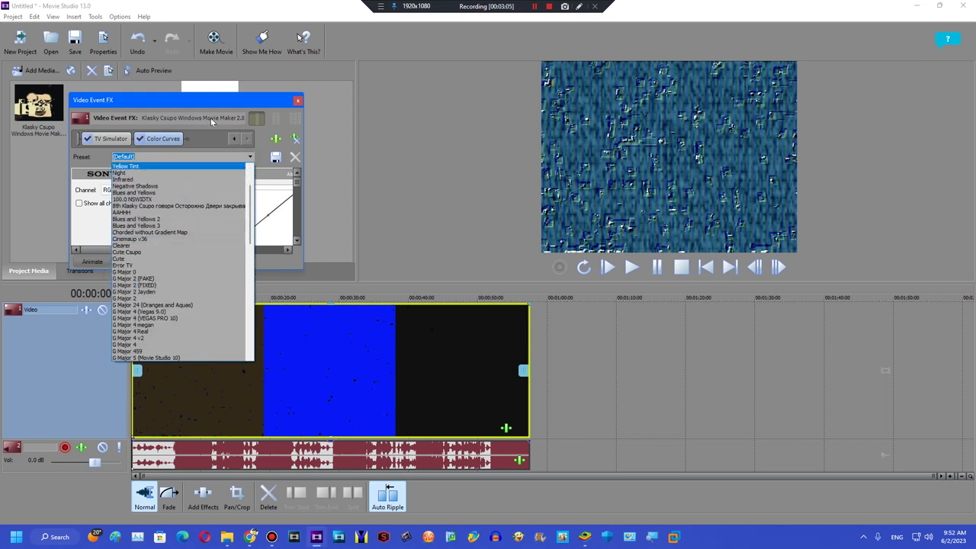
left_click(212, 122)
Step: Close the video event effects window and play the first few seconds of the project to preview the effects
left_click(297, 100)
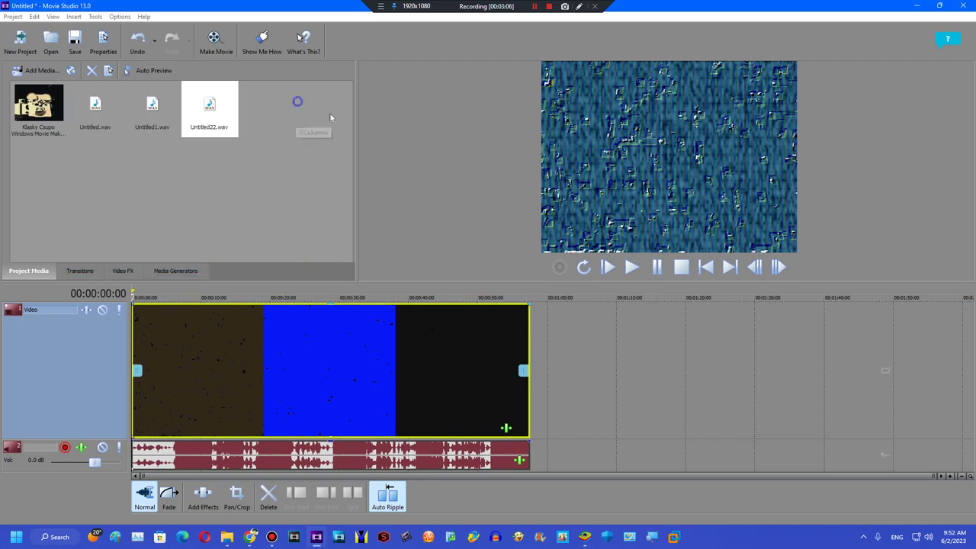
left_click(632, 266)
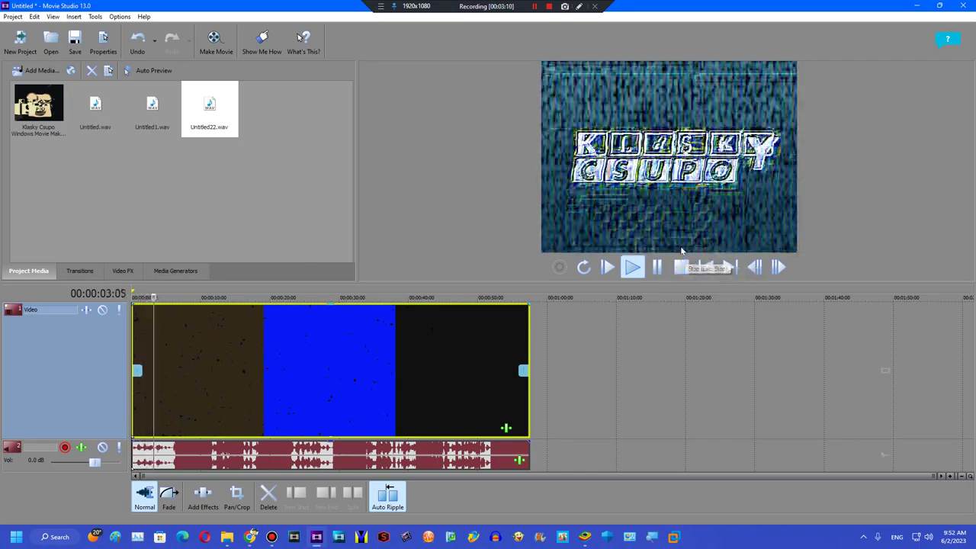
left_click(658, 266)
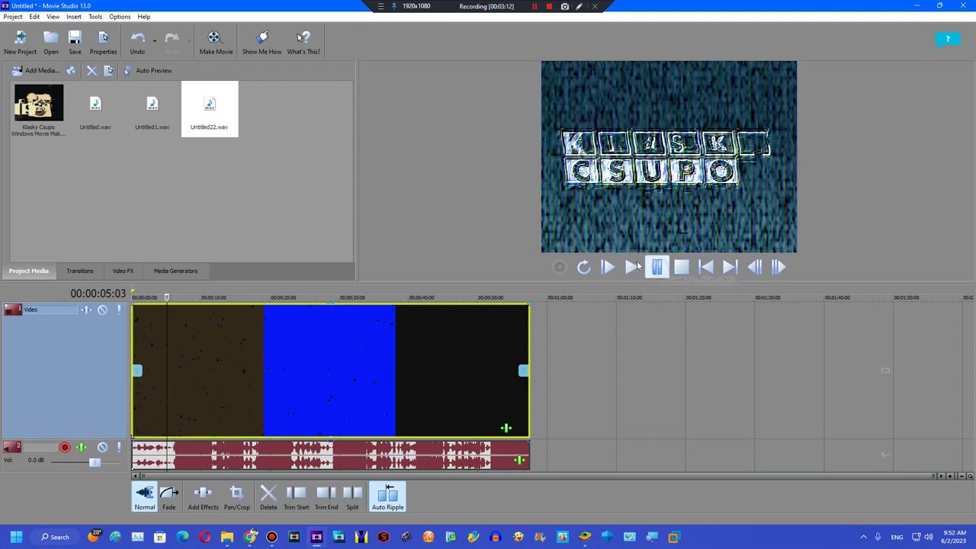
left_click(216, 38)
left_click(397, 258)
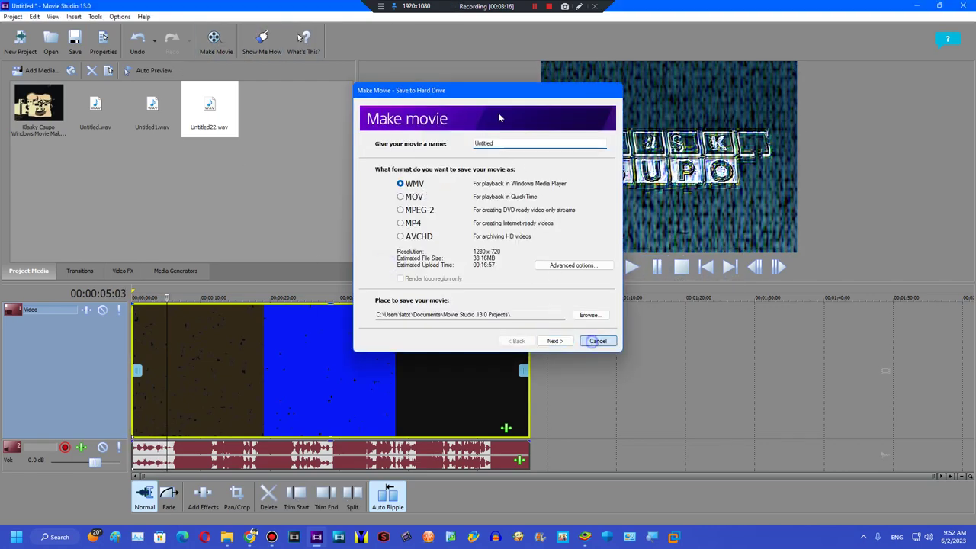
key("Escape")
Step: Set the project's video template to Internet 480-30p 4:3 (640x480, 29.970 fps)
left_click(103, 42)
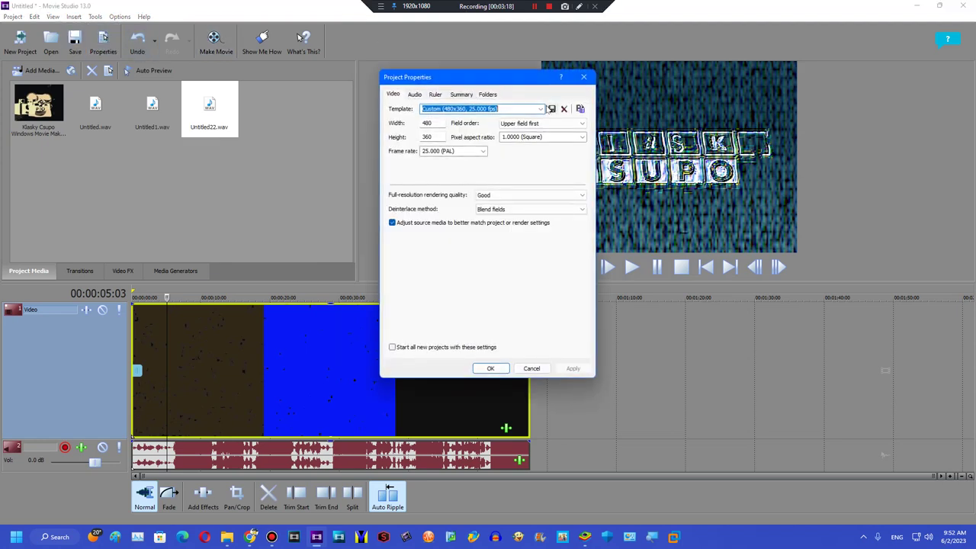
left_click(540, 108)
left_click(521, 123)
left_click(573, 369)
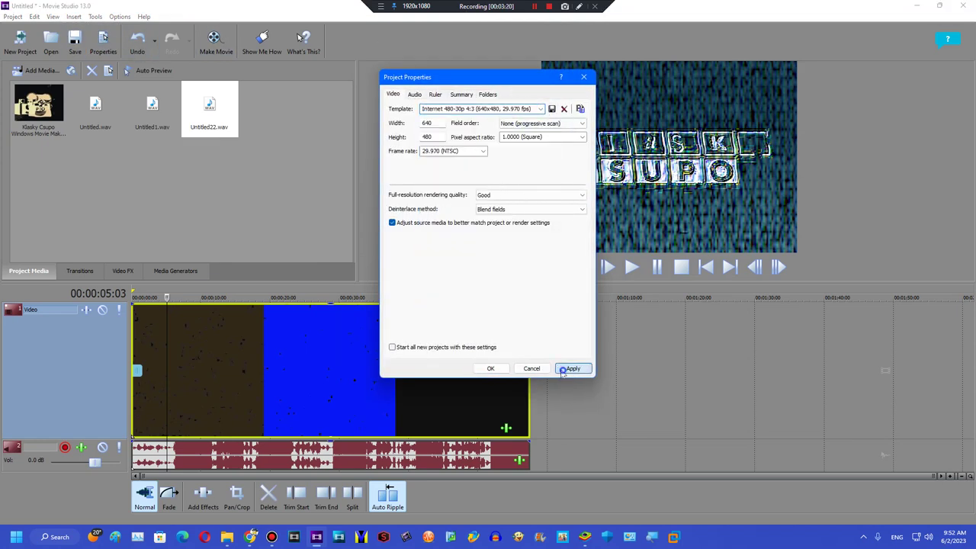
left_click(491, 368)
Step: Start making a movie saved to the hard drive and name it "Klasky Csupo Windows Movie Maker 2.0 Effects got corrupted"
left_click(216, 38)
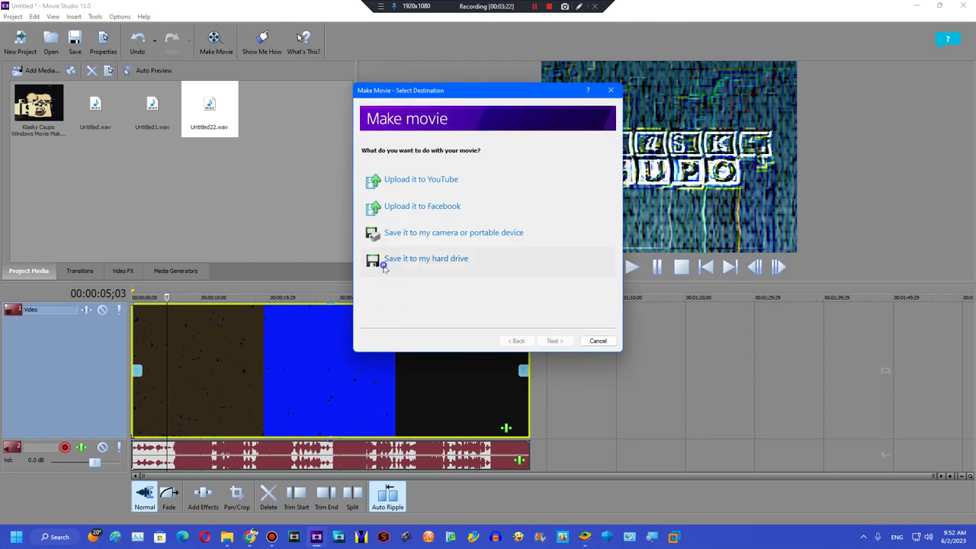
left_click(412, 255)
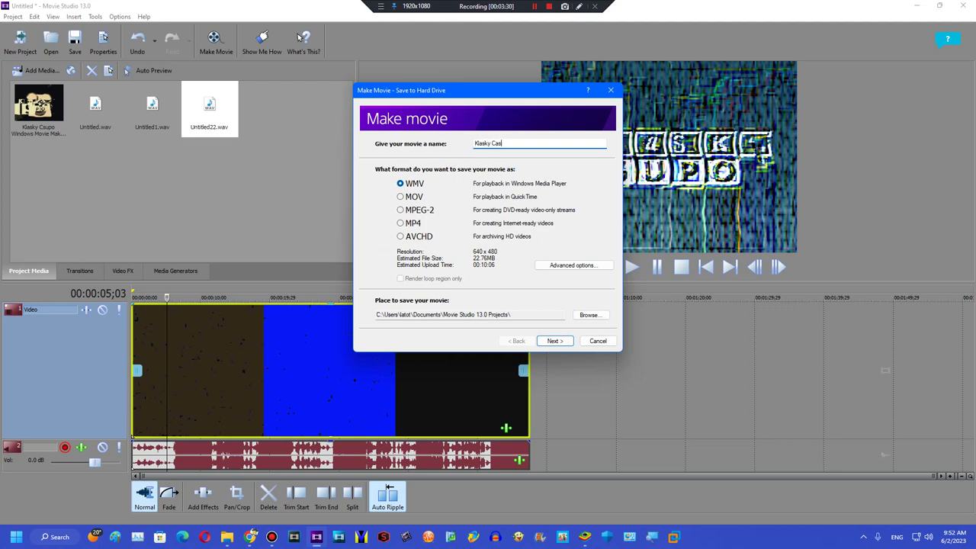
type("supo Windows Movie Maker 2.0 Effects got corrupted")
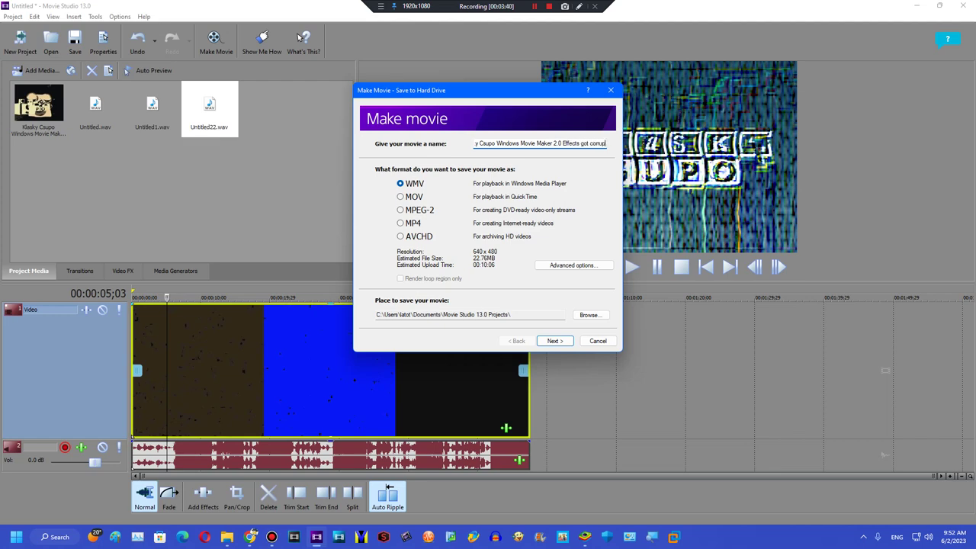